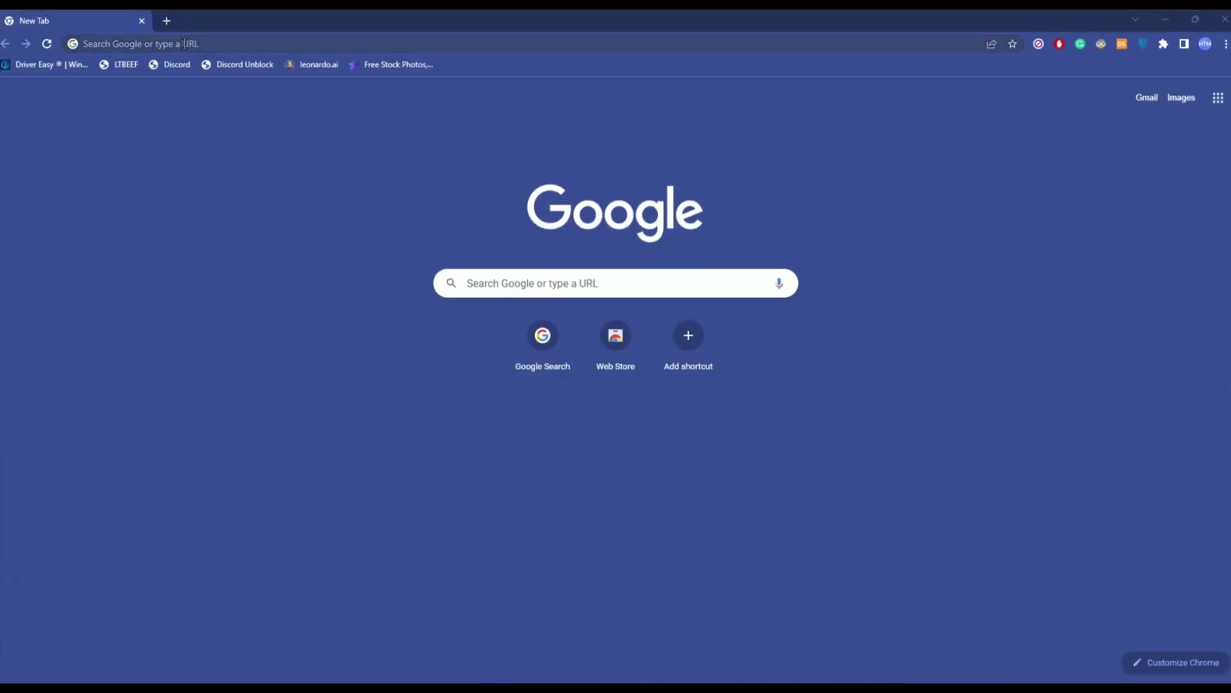
Search Google for 'midjourney' and open the official Midjourney website.
text(m)
key(Down)
click(159, 92)
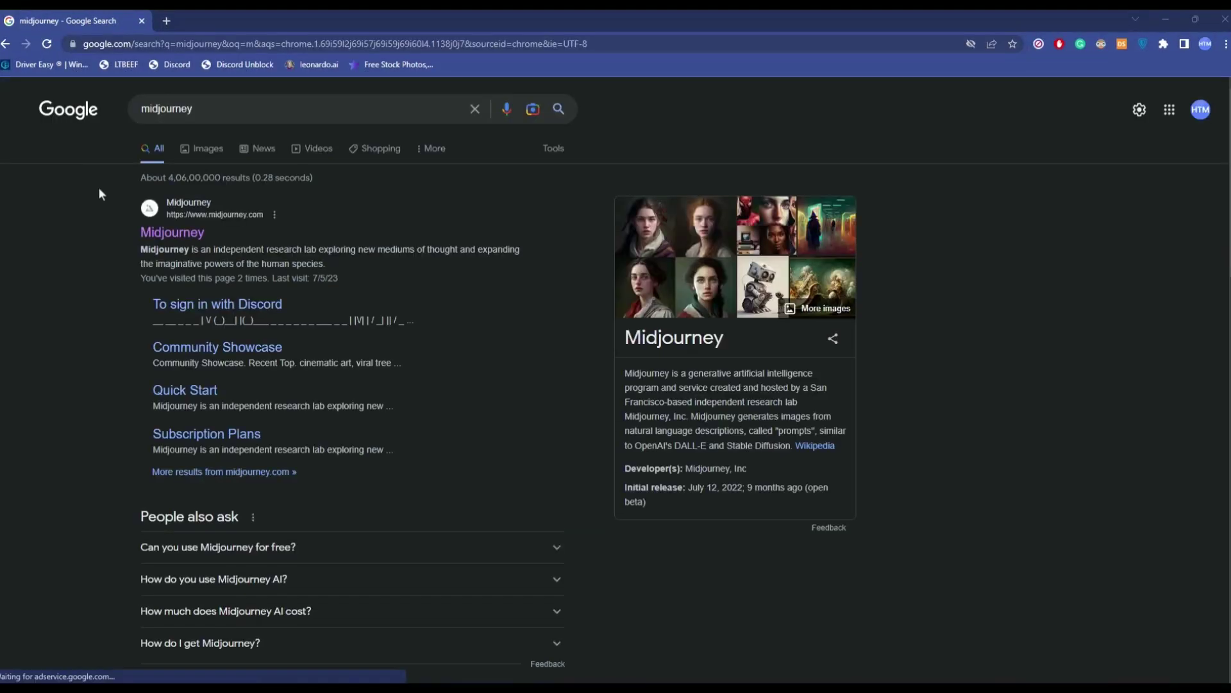
click(170, 235)
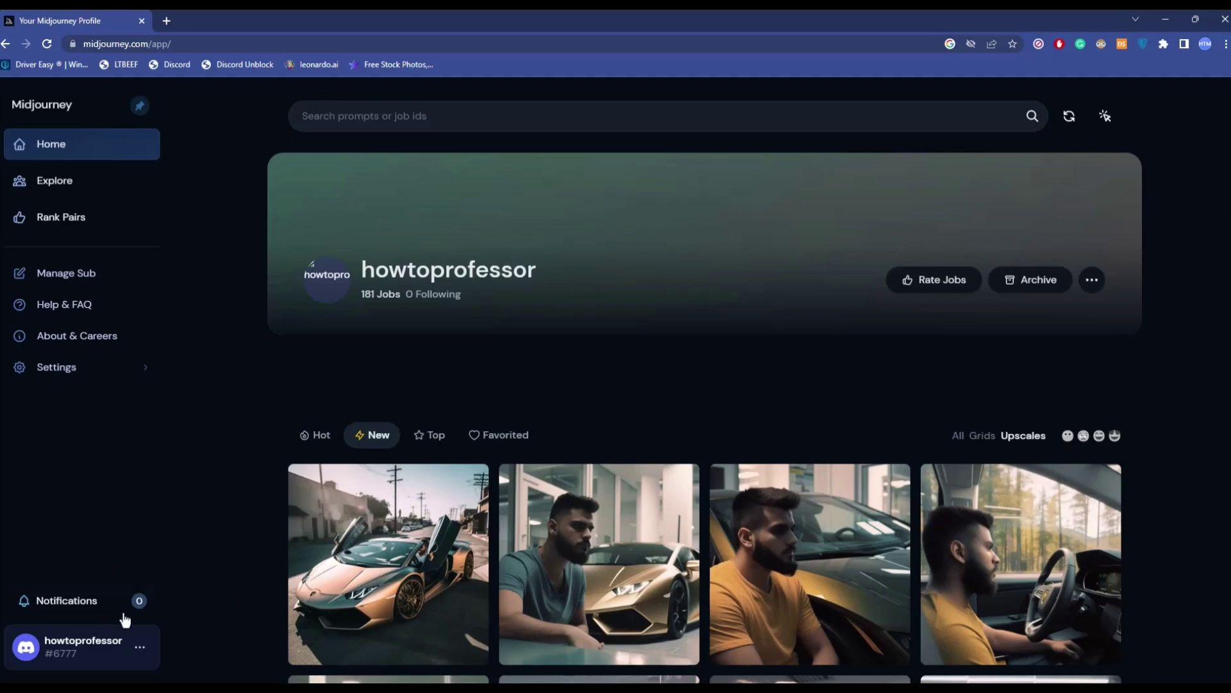
Go from the account menu to the Midjourney home page and follow 'Join the Beta' to Discord.
click(135, 649)
click(186, 644)
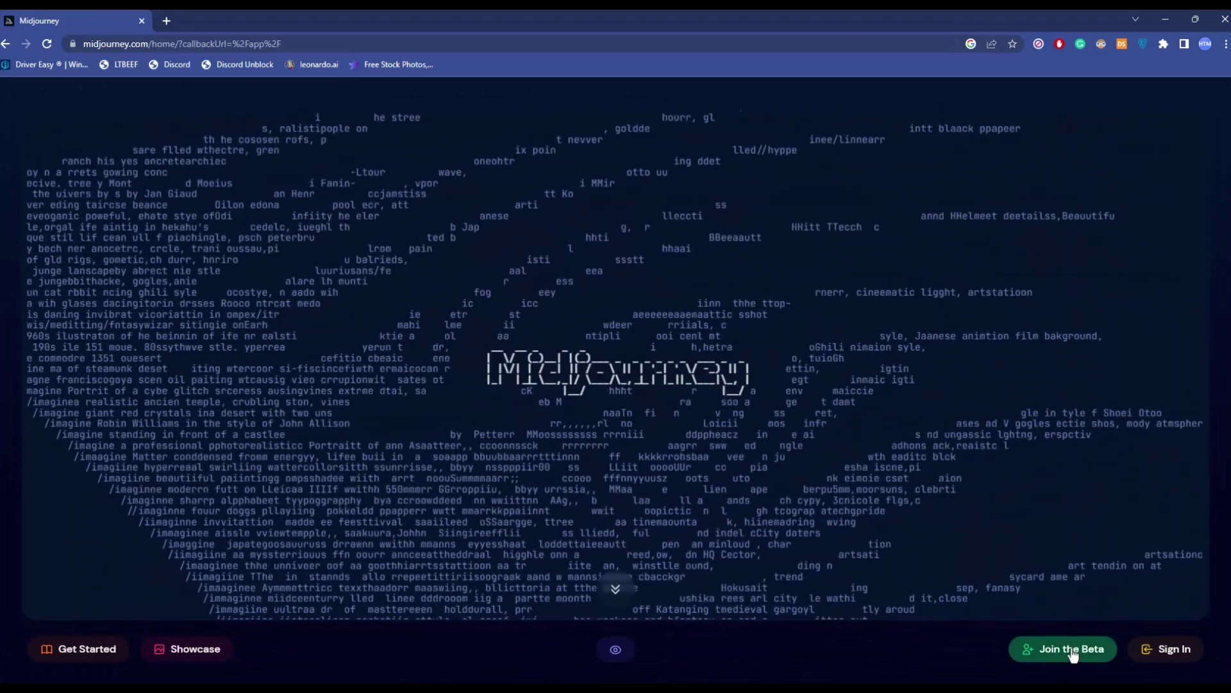
click(1049, 661)
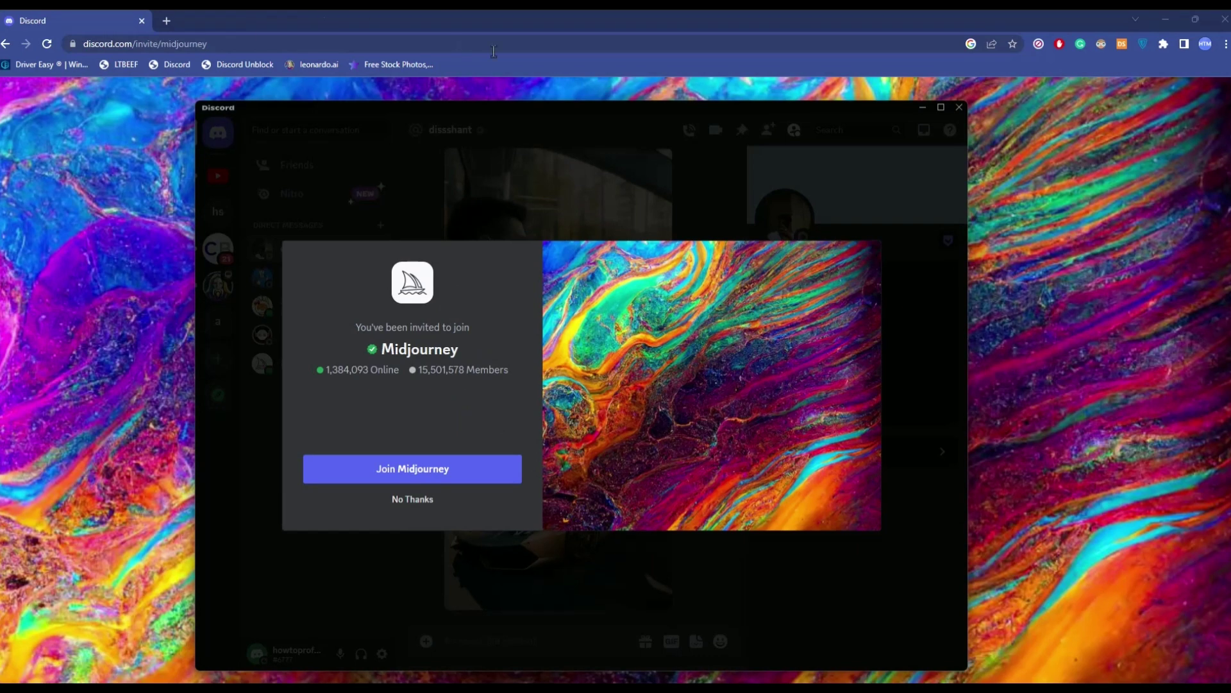
Accept the Midjourney invite and continue in Discord's web version to the Friends page.
click(166, 23)
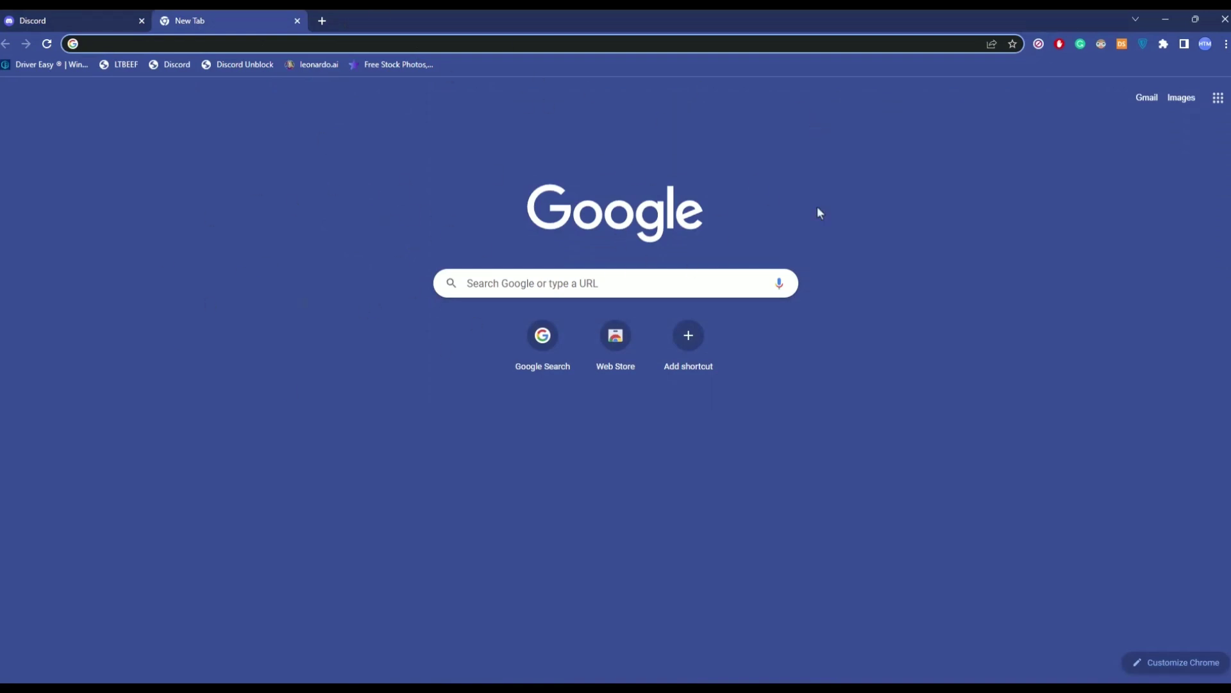
click(37, 16)
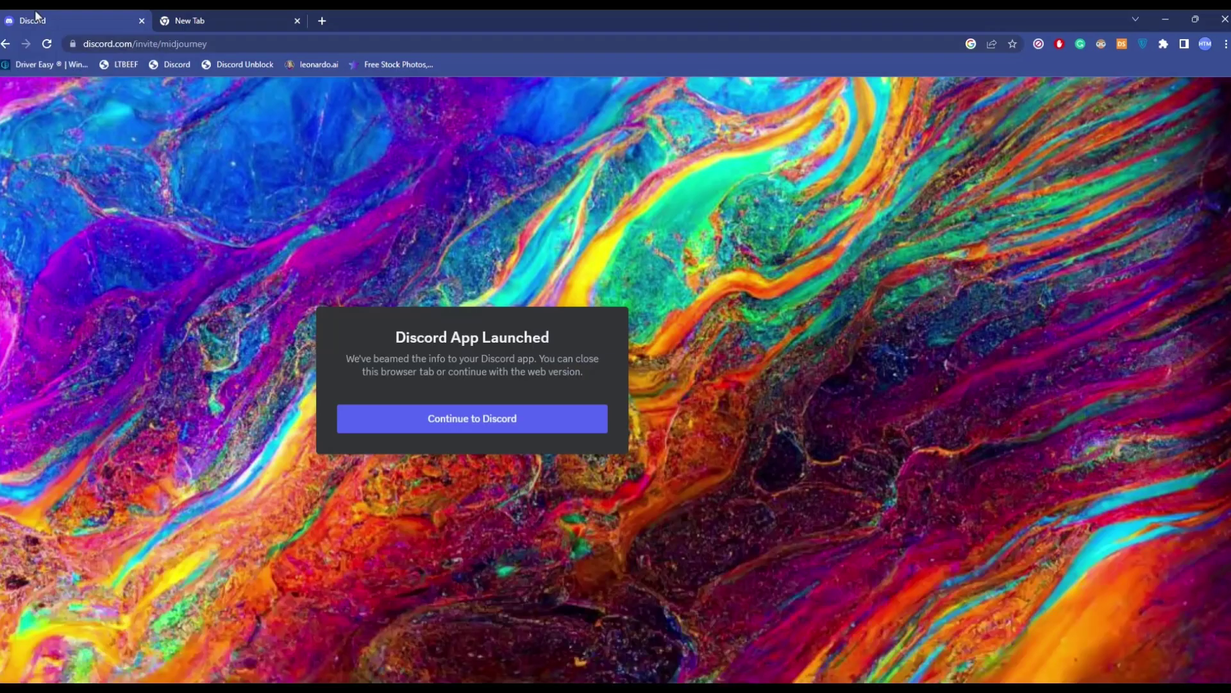
click(446, 421)
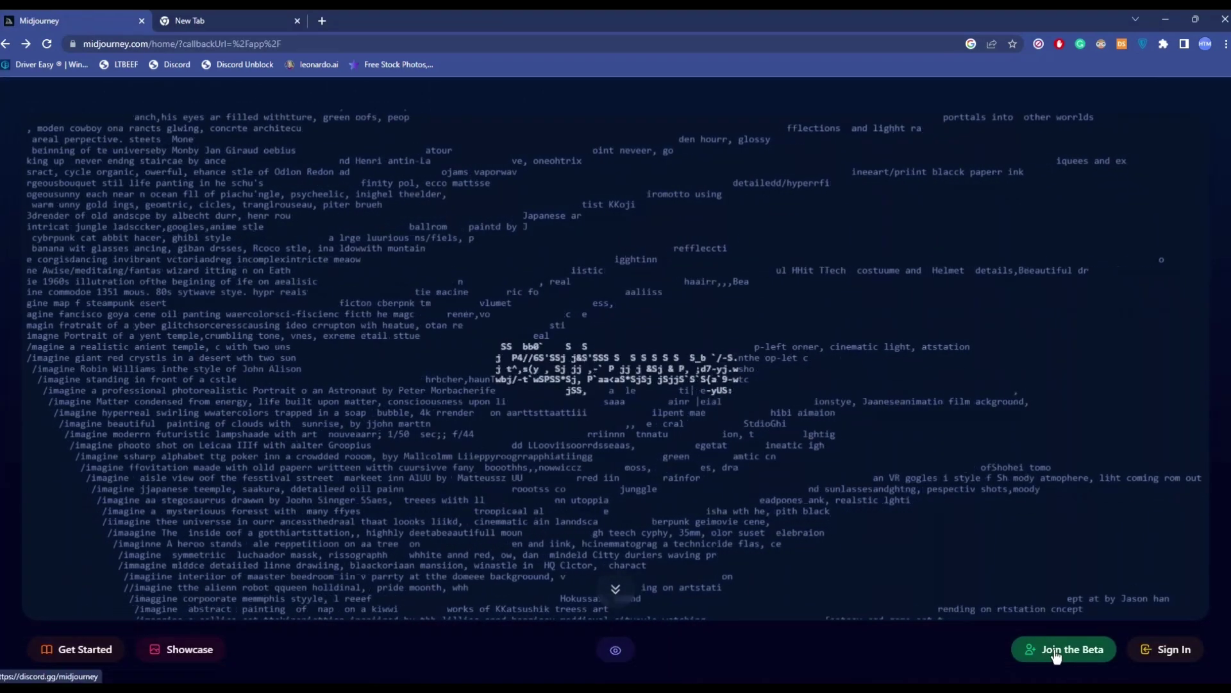
click(1056, 651)
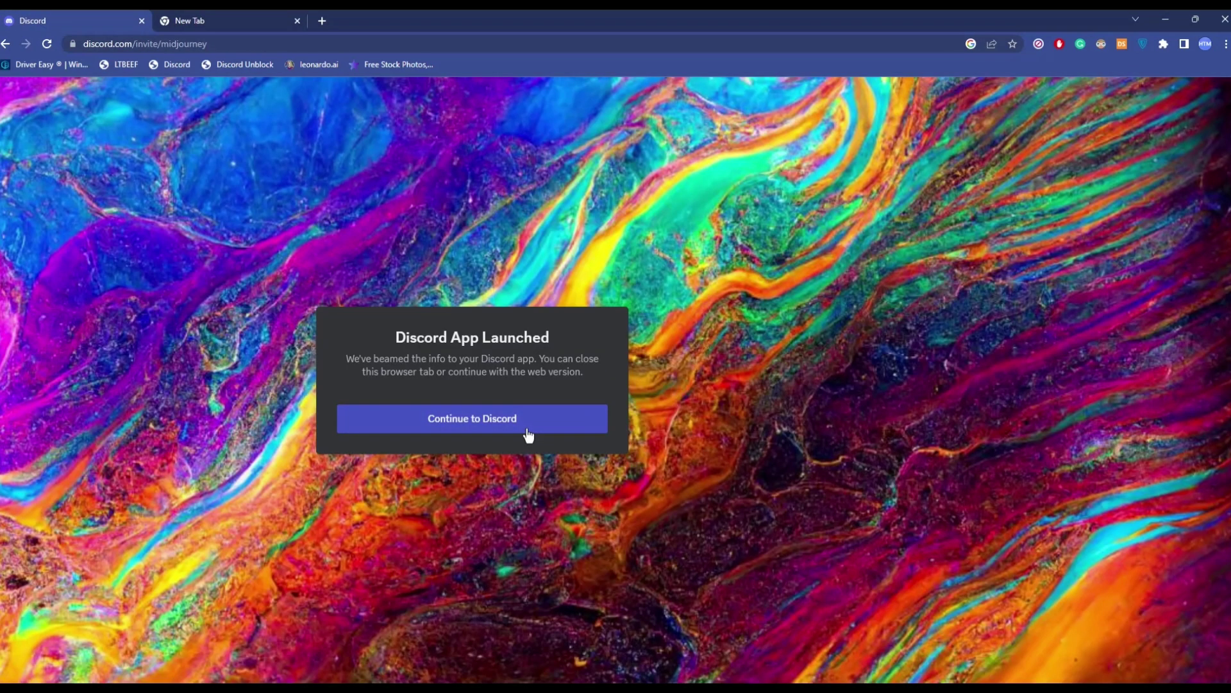
click(528, 433)
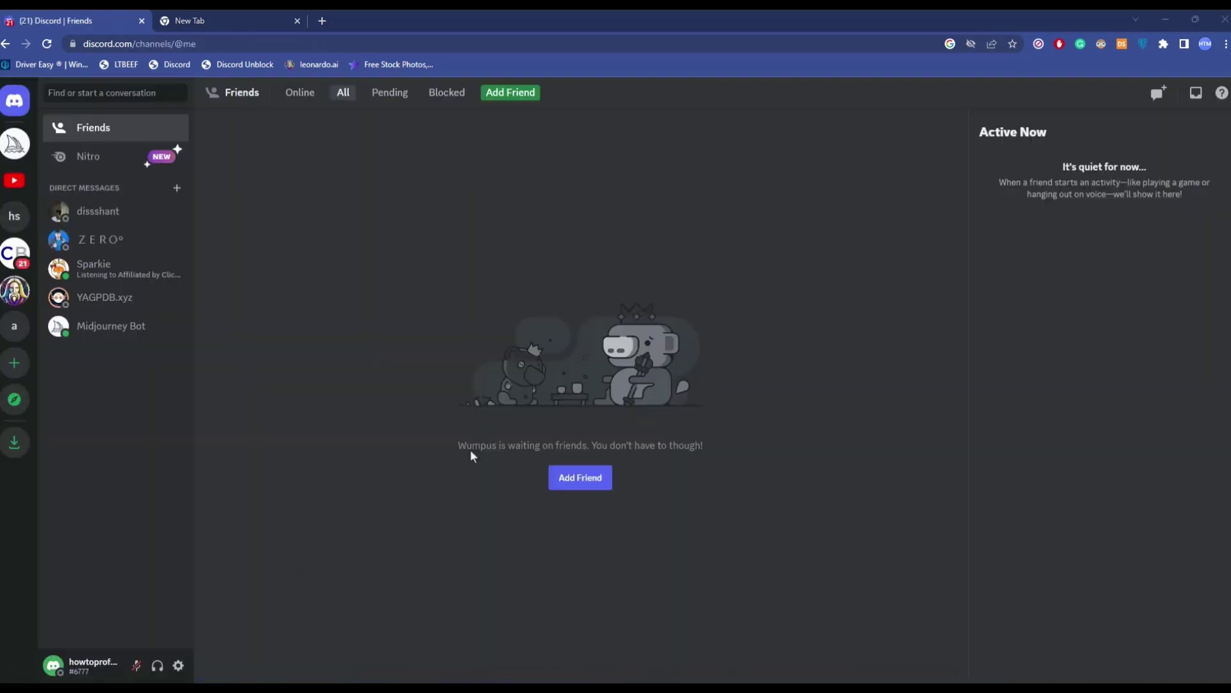
Complete Midjourney server onboarding, scroll through #newbies-47 images, then switch to server 'abc'.
click(11, 150)
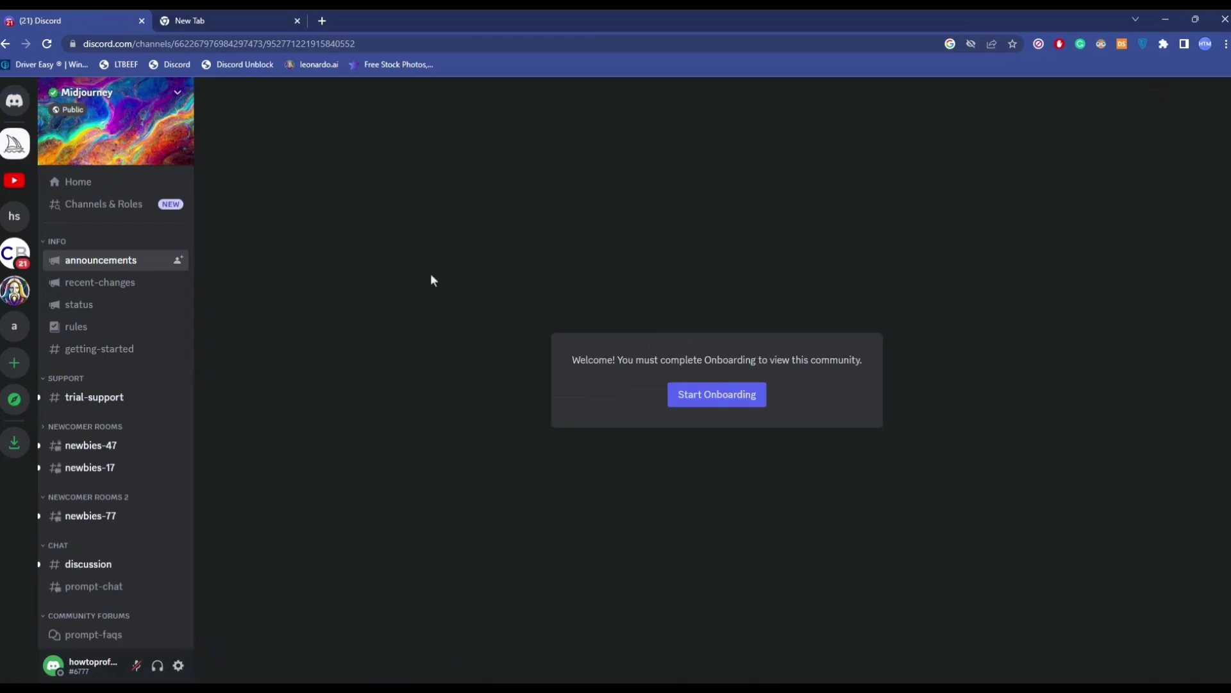
click(708, 406)
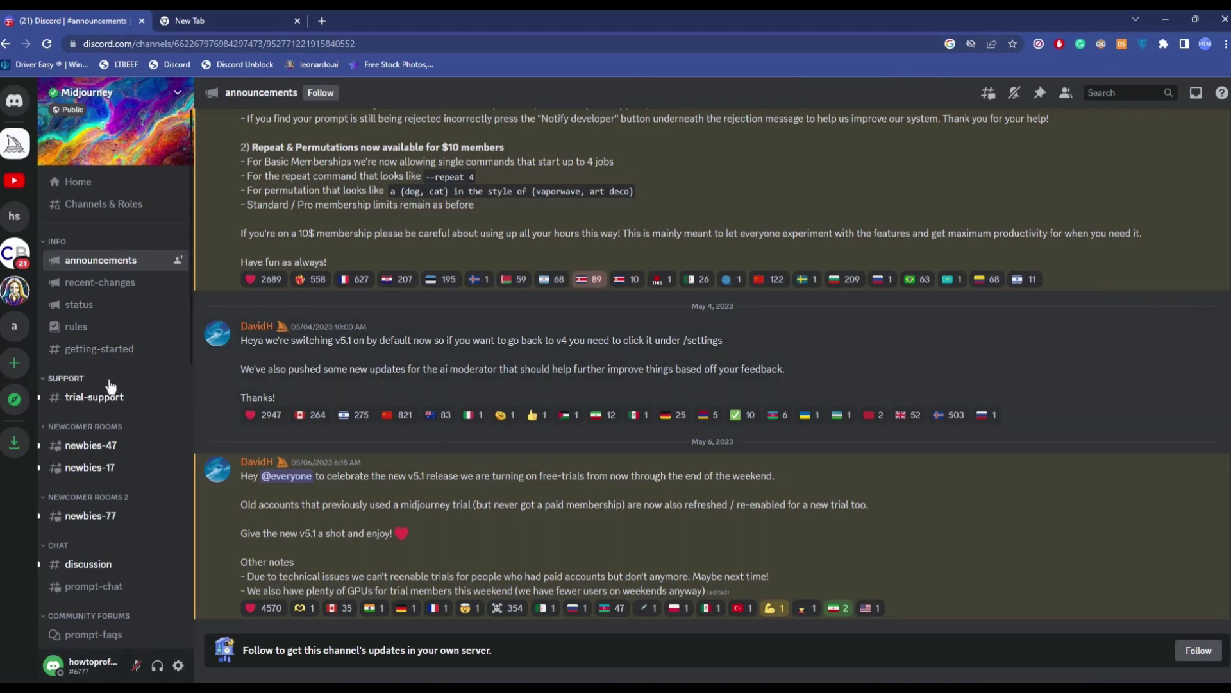
click(99, 449)
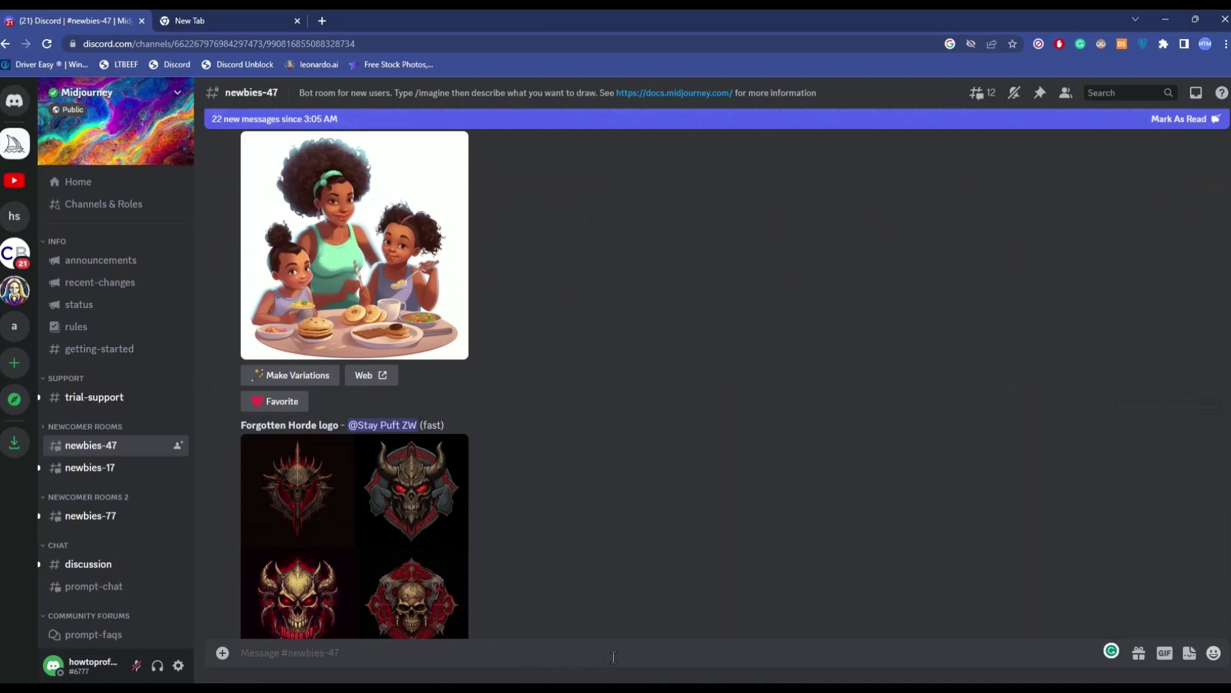
scroll(604, 594, down, 5)
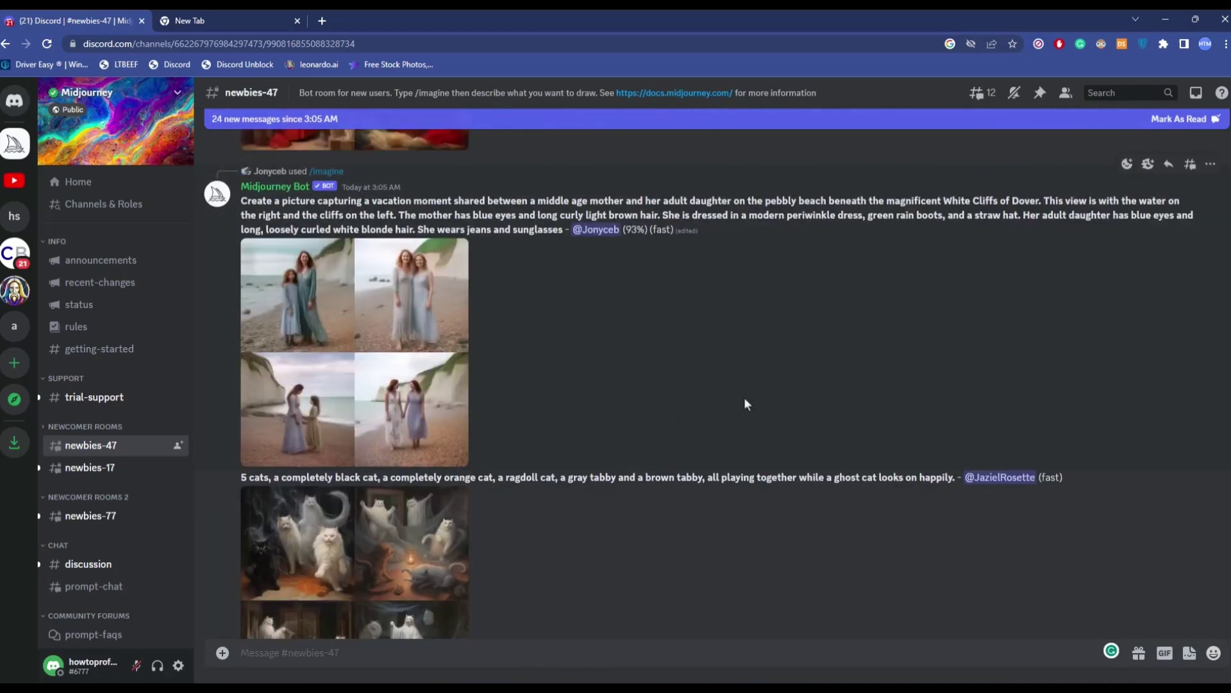
scroll(746, 403, down, 12)
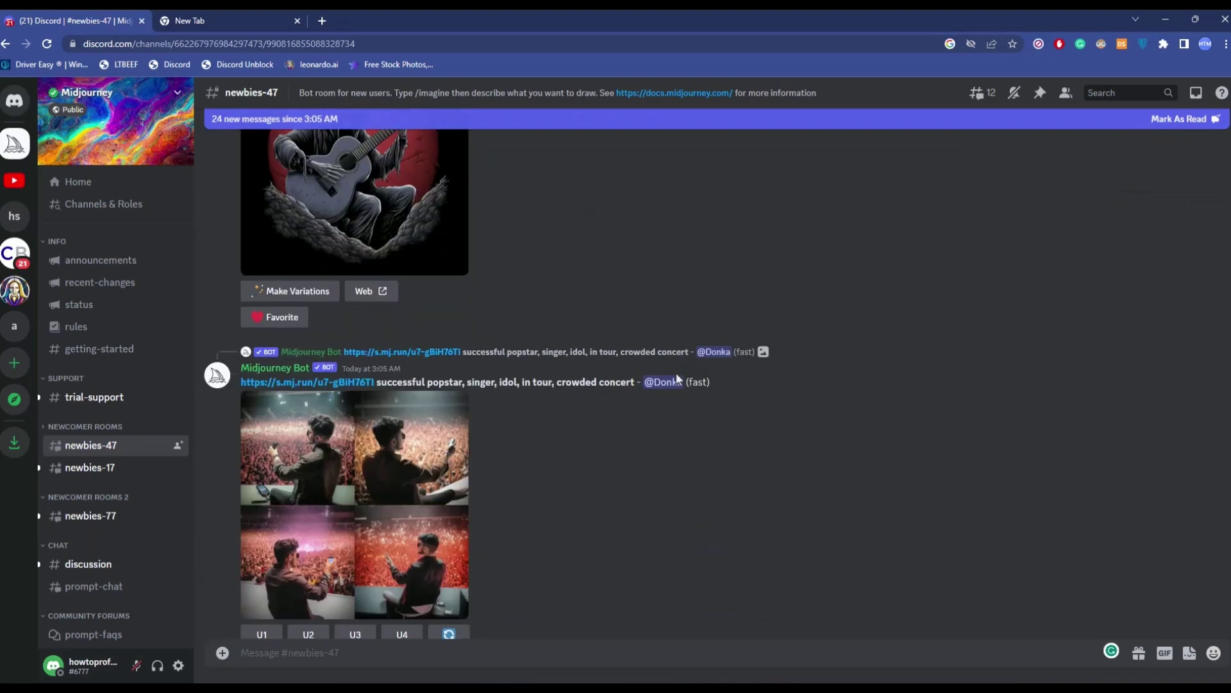
scroll(670, 439, down, 4)
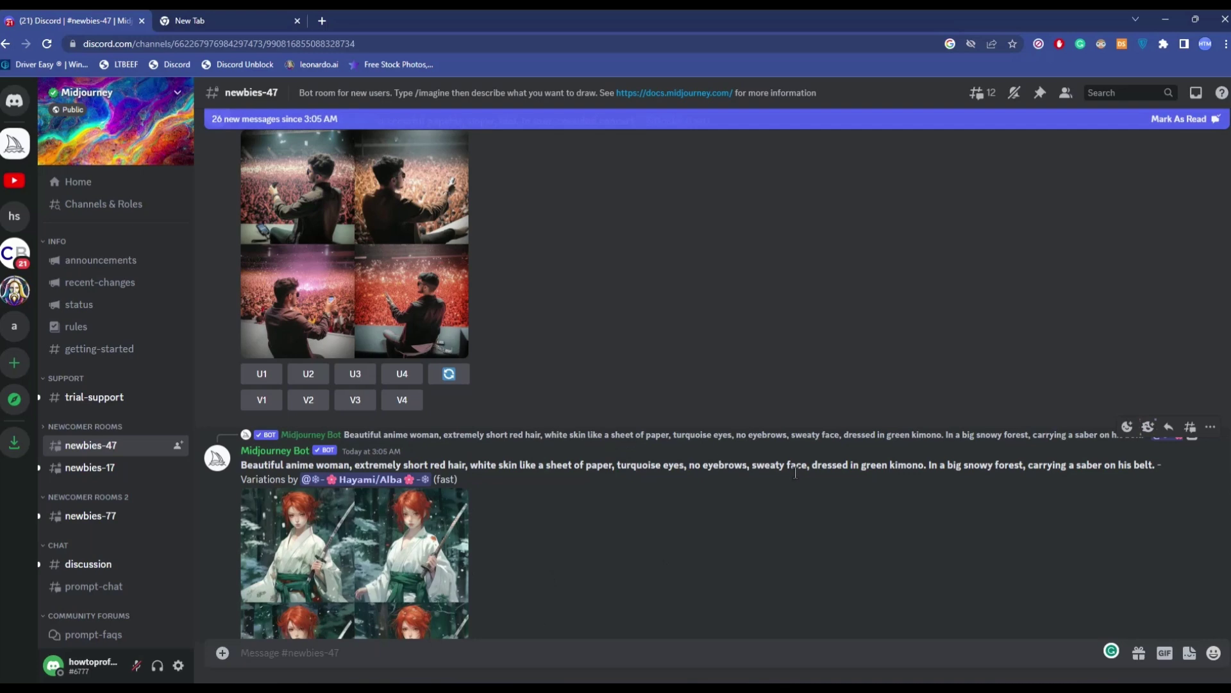
click(14, 326)
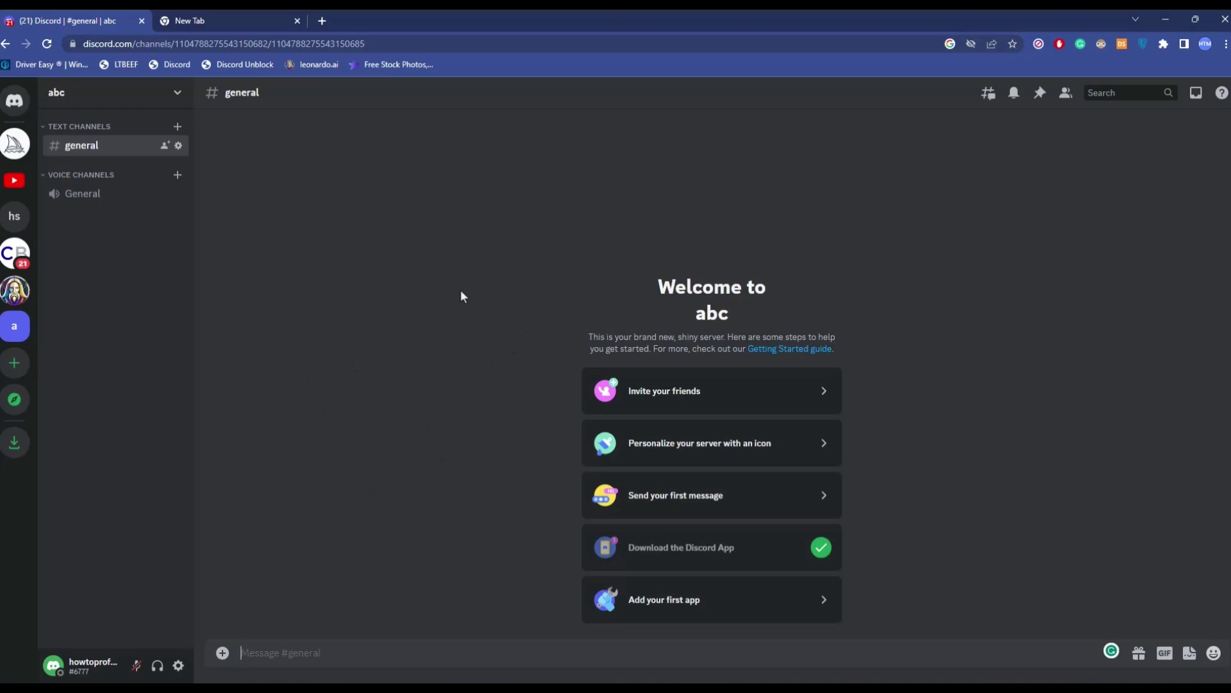
Add Midjourney Bot from its #newbies-47 profile to the 'abc' server and authorize it.
click(19, 156)
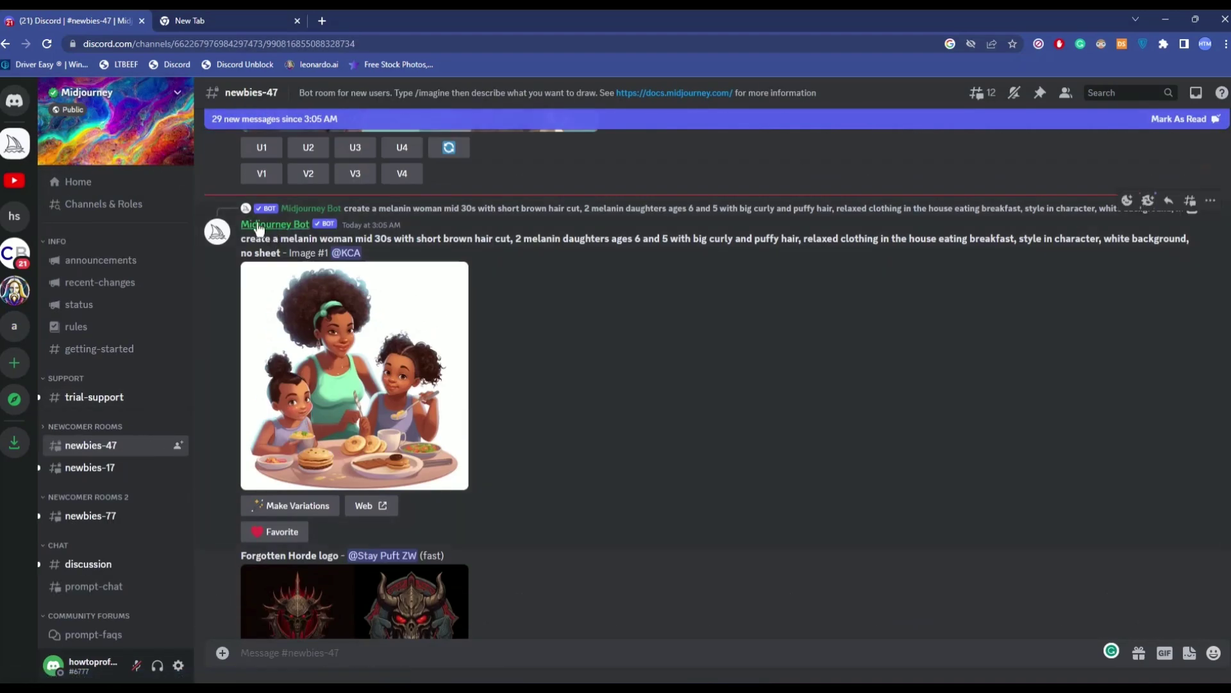
click(259, 225)
click(422, 346)
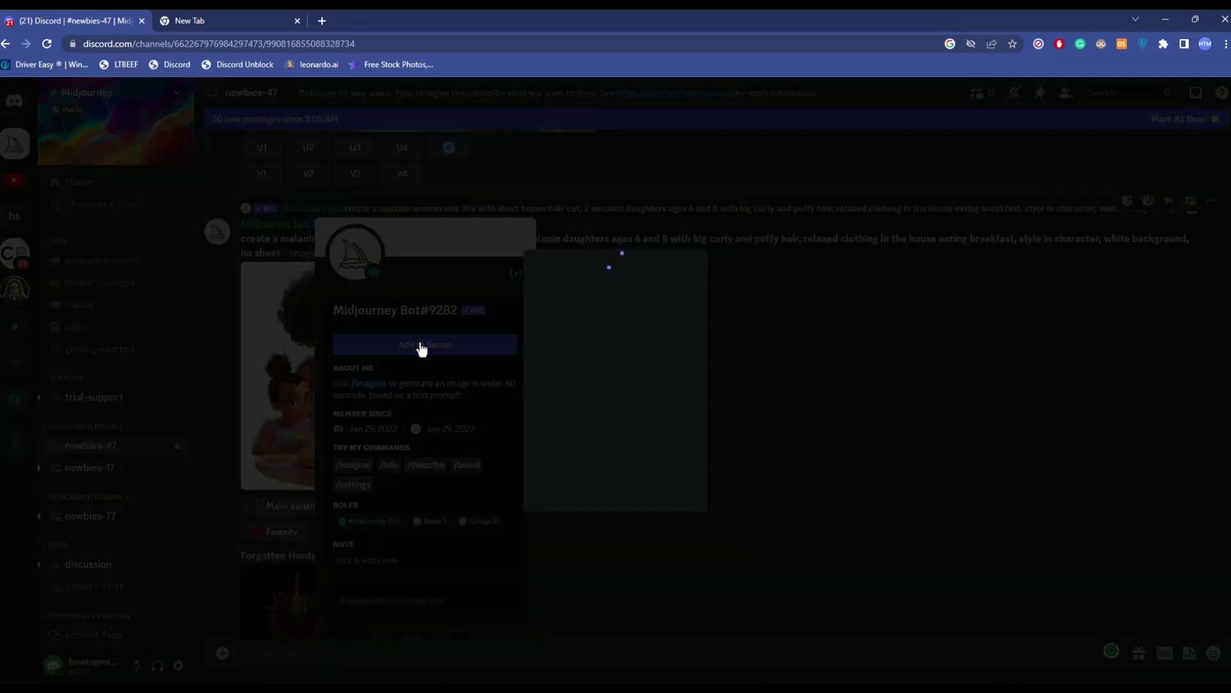
click(710, 502)
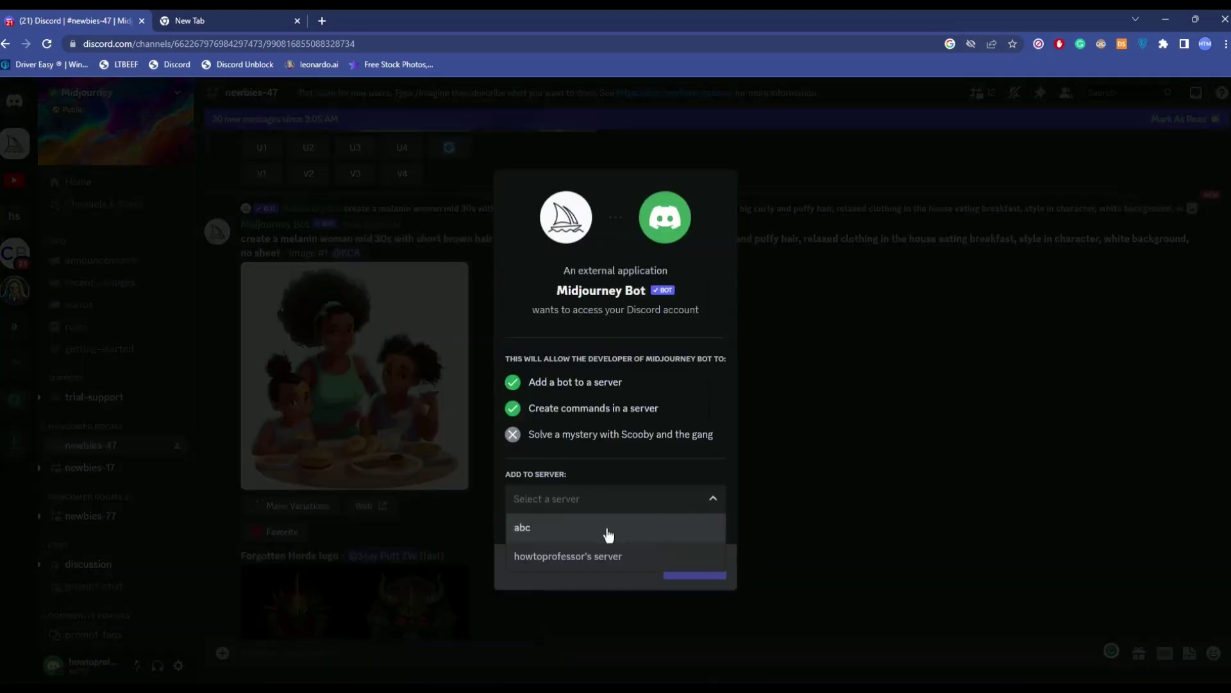
click(610, 531)
click(694, 567)
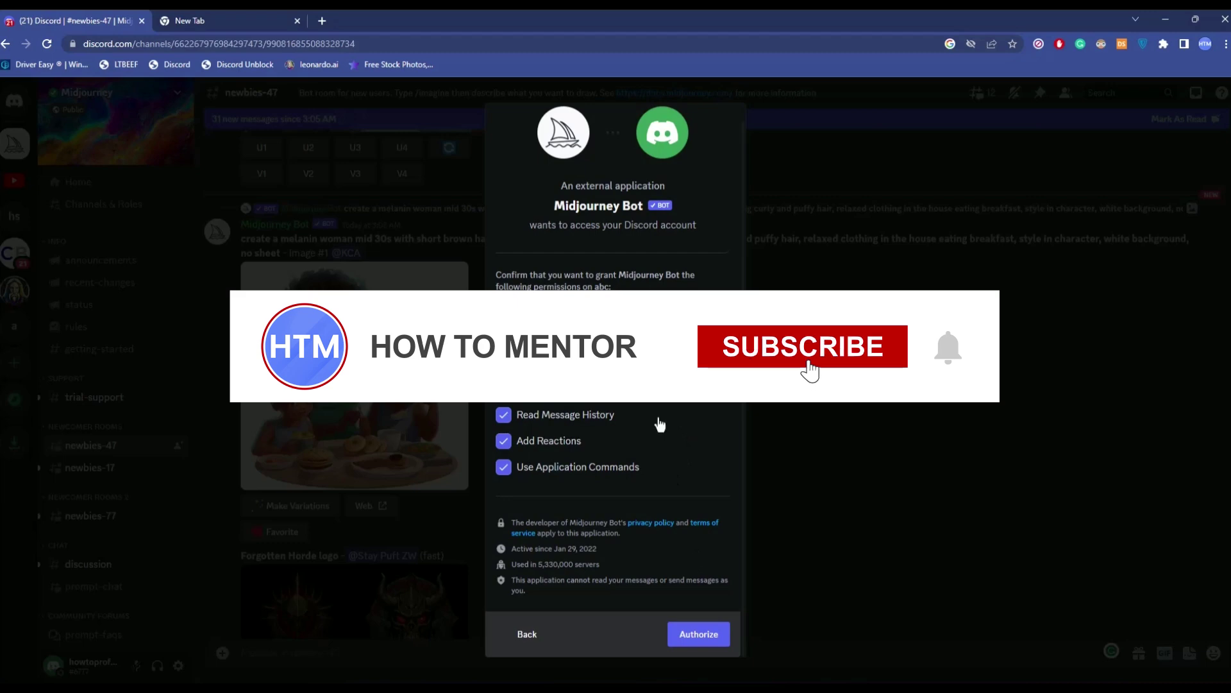
click(698, 634)
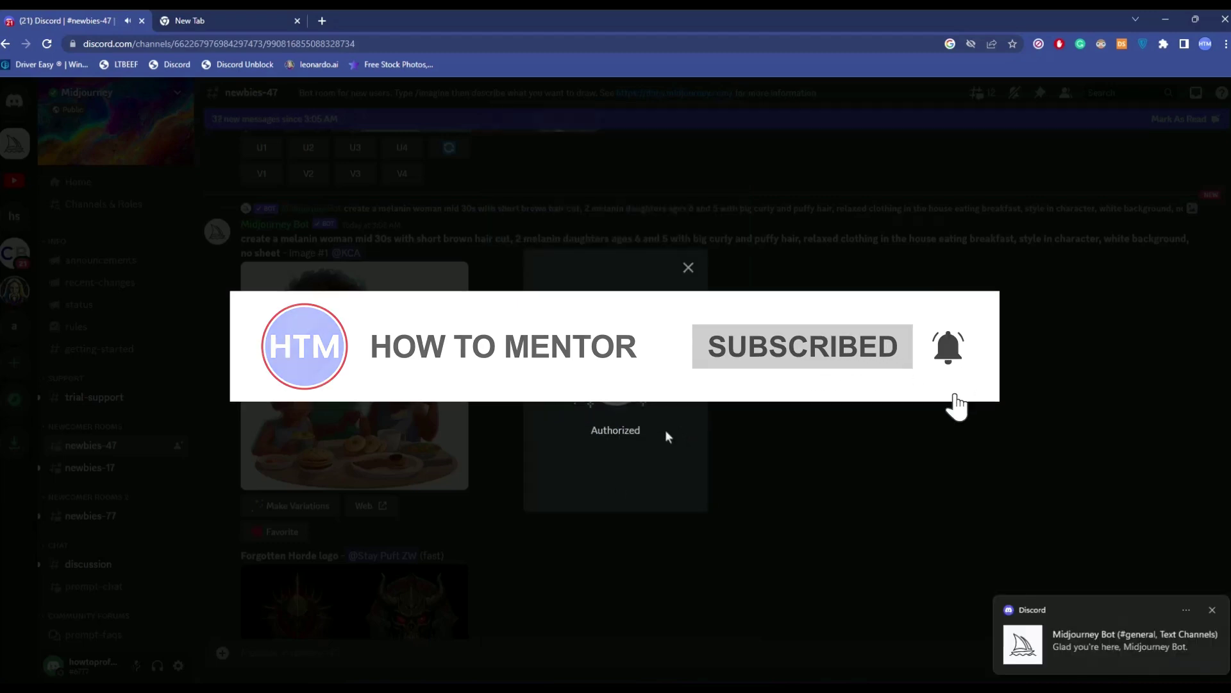
click(689, 267)
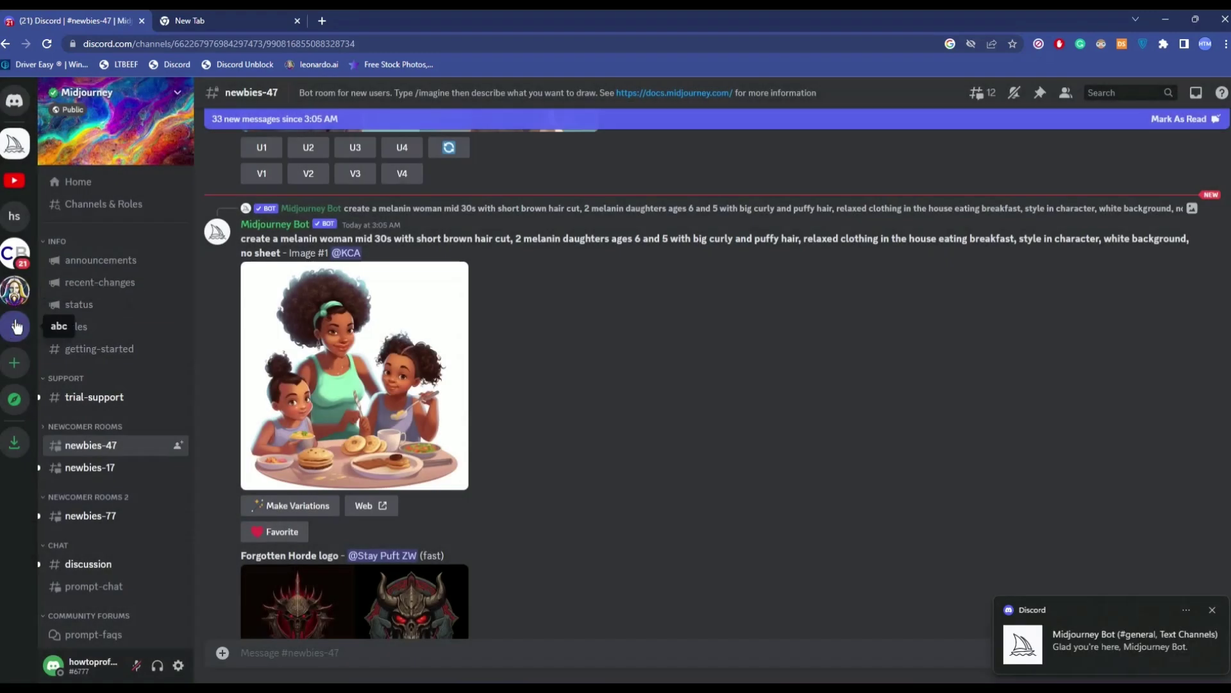
In abc's #general, send /imagine with the pasted cyberpunk city landscape prompt plus 'in 4k'.
click(14, 326)
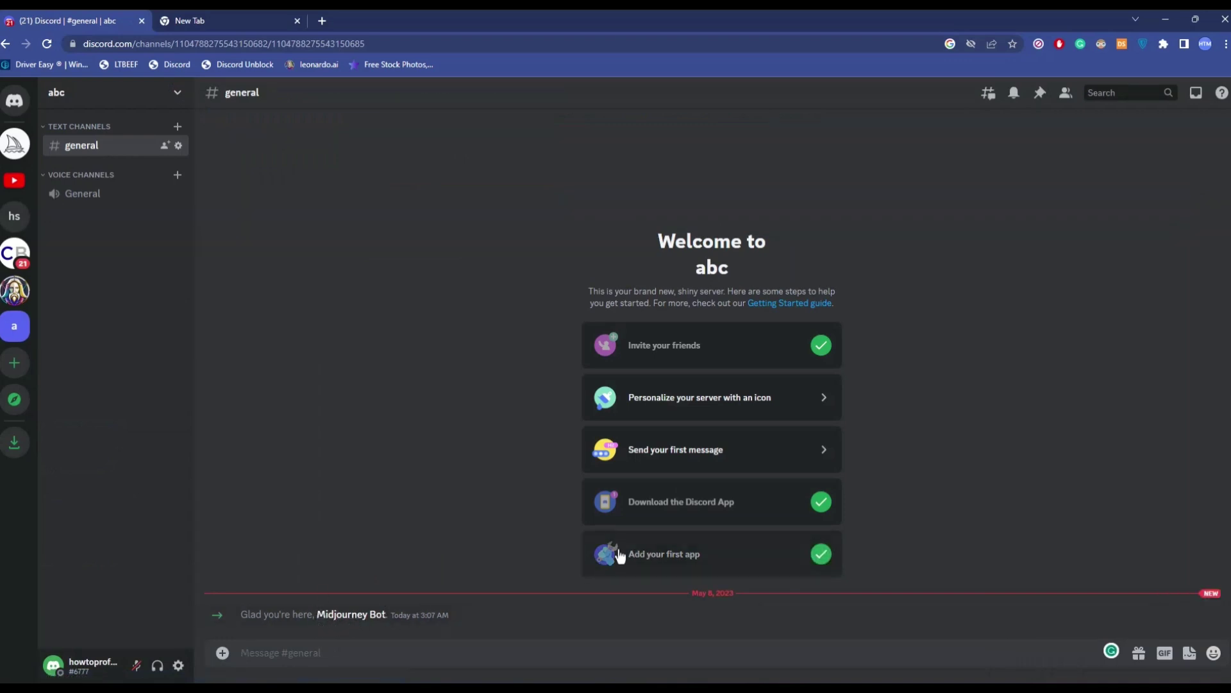
click(1066, 97)
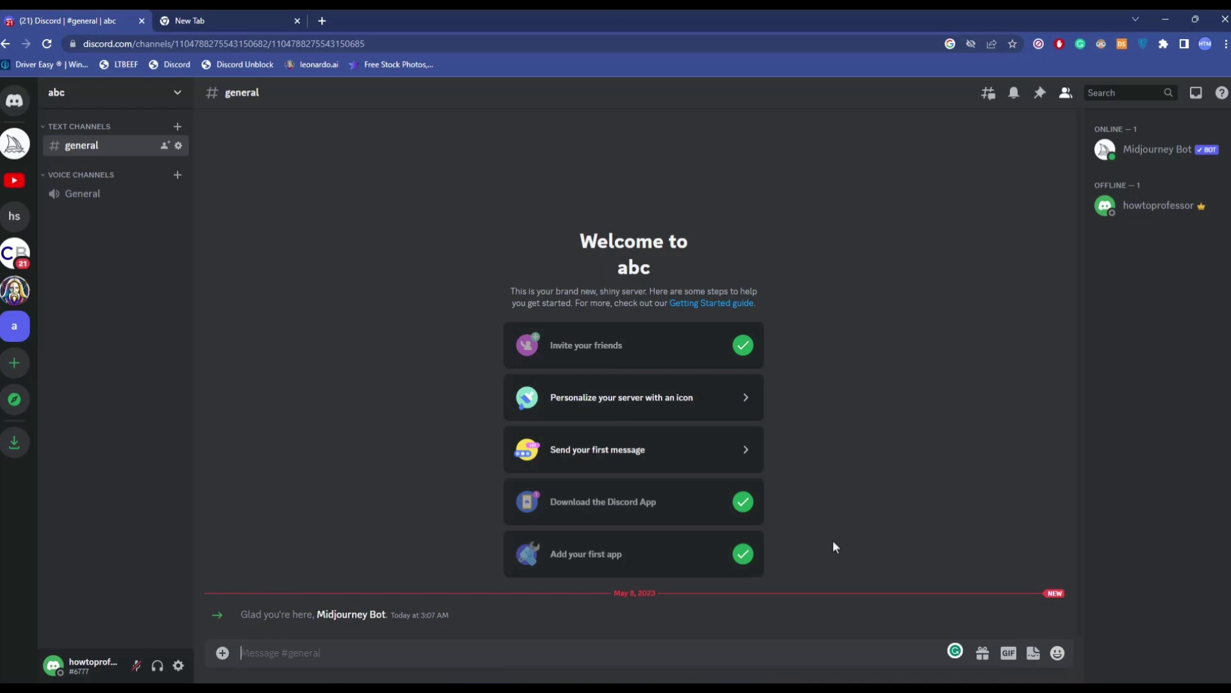
text(/)
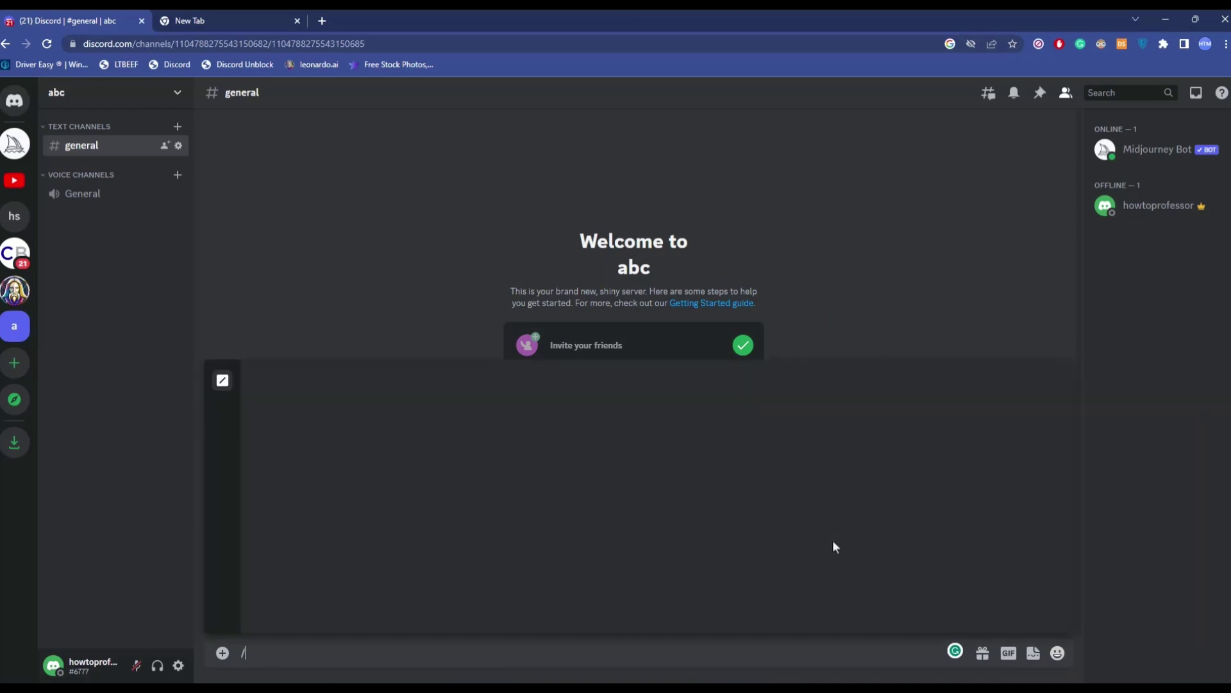
text(im)
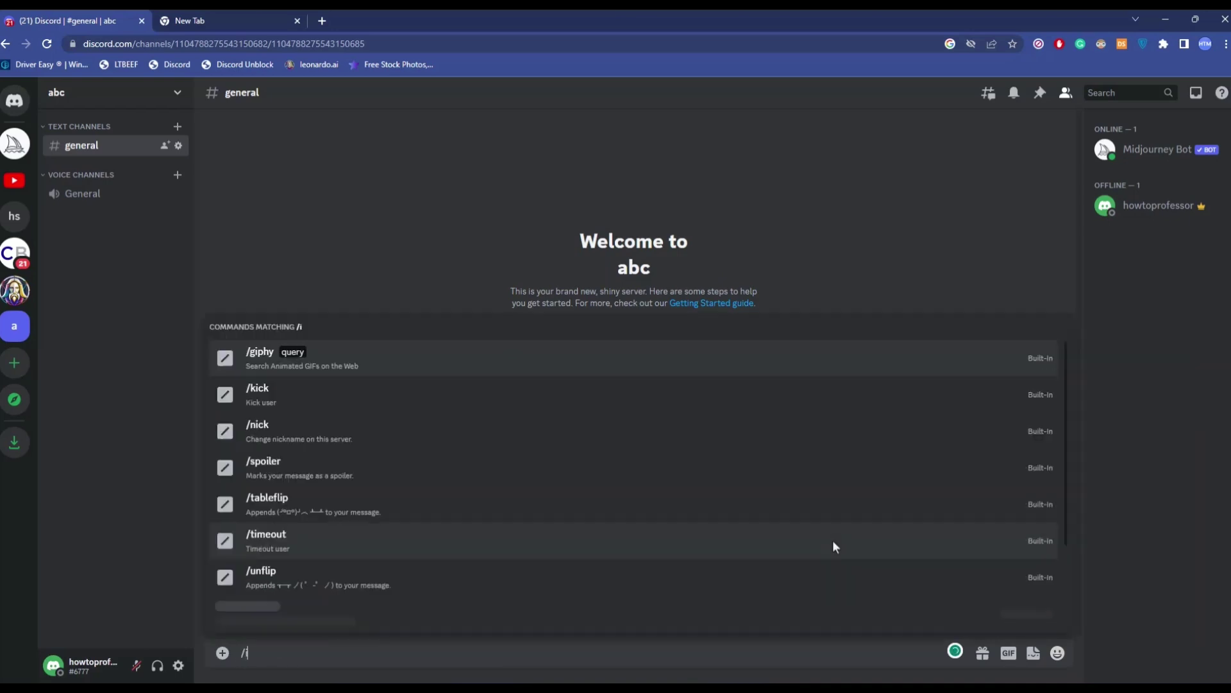
click(701, 563)
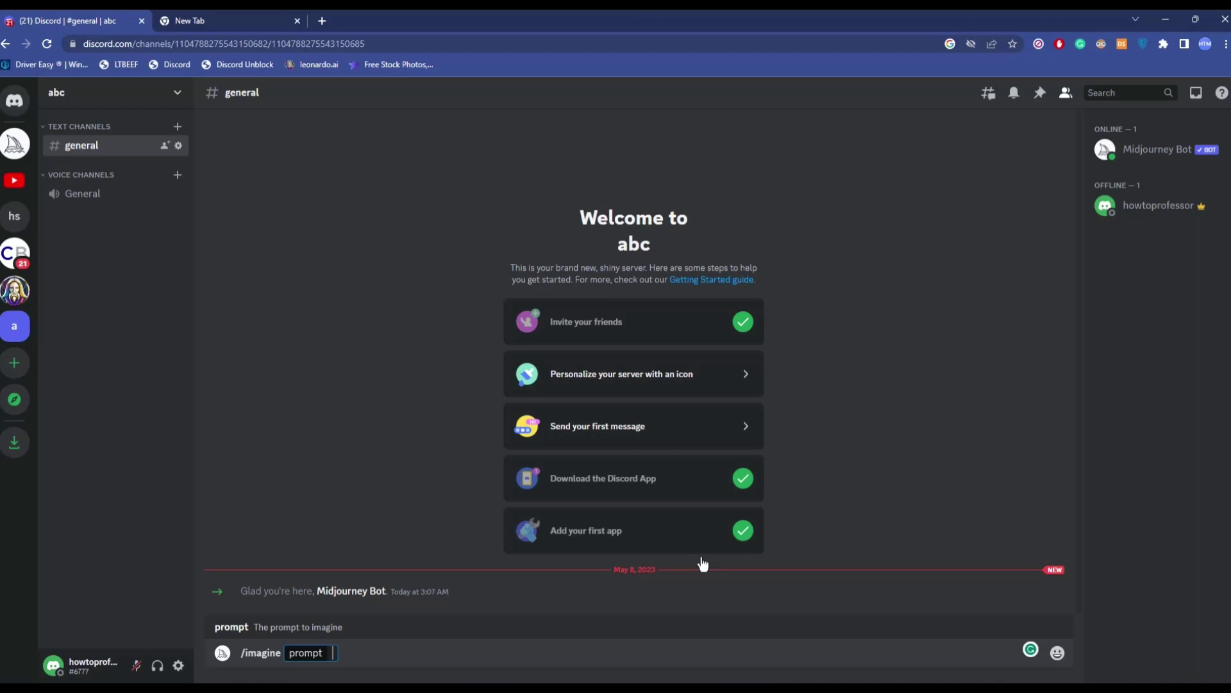
text(a cyberpunk style city landscape)
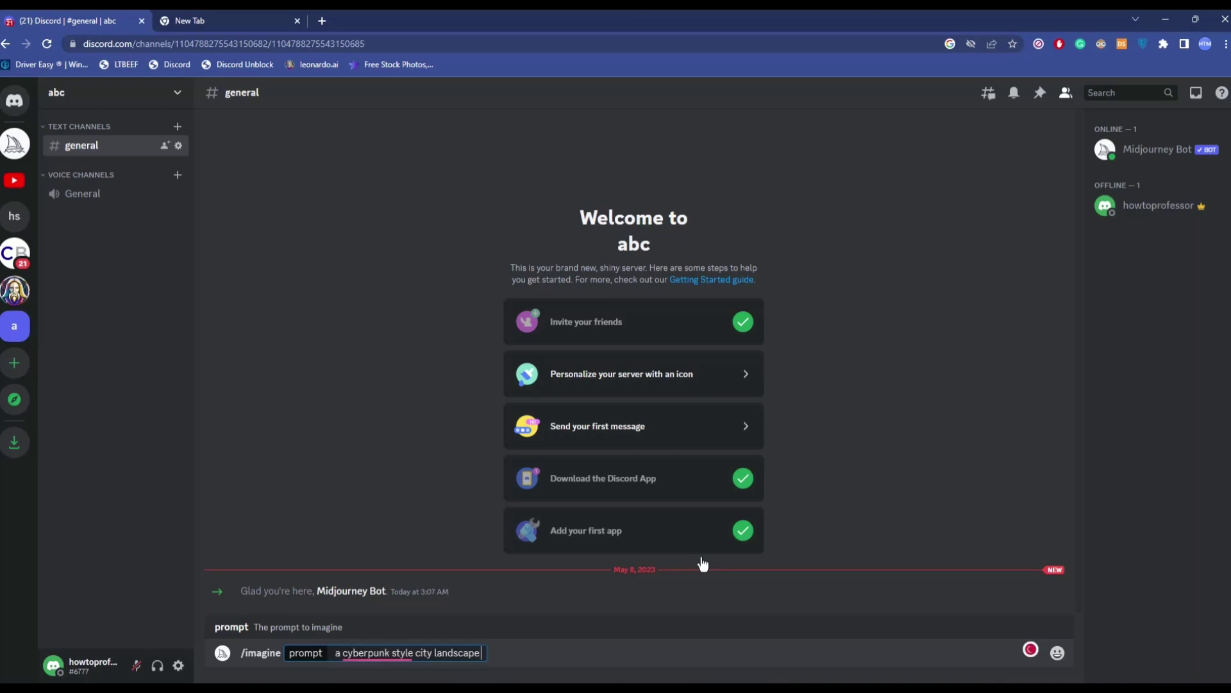
text(in 4k)
key(Return)
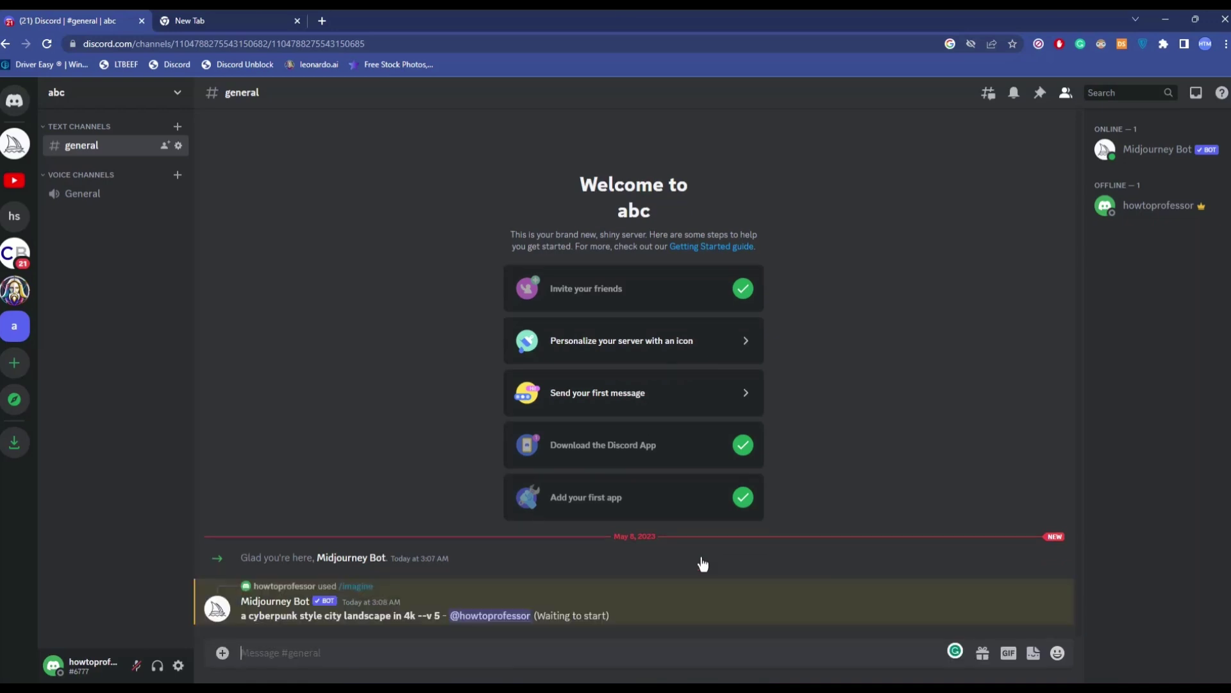
Run /settings and select MJ version 5 in Midjourney's settings panel.
text(/s)
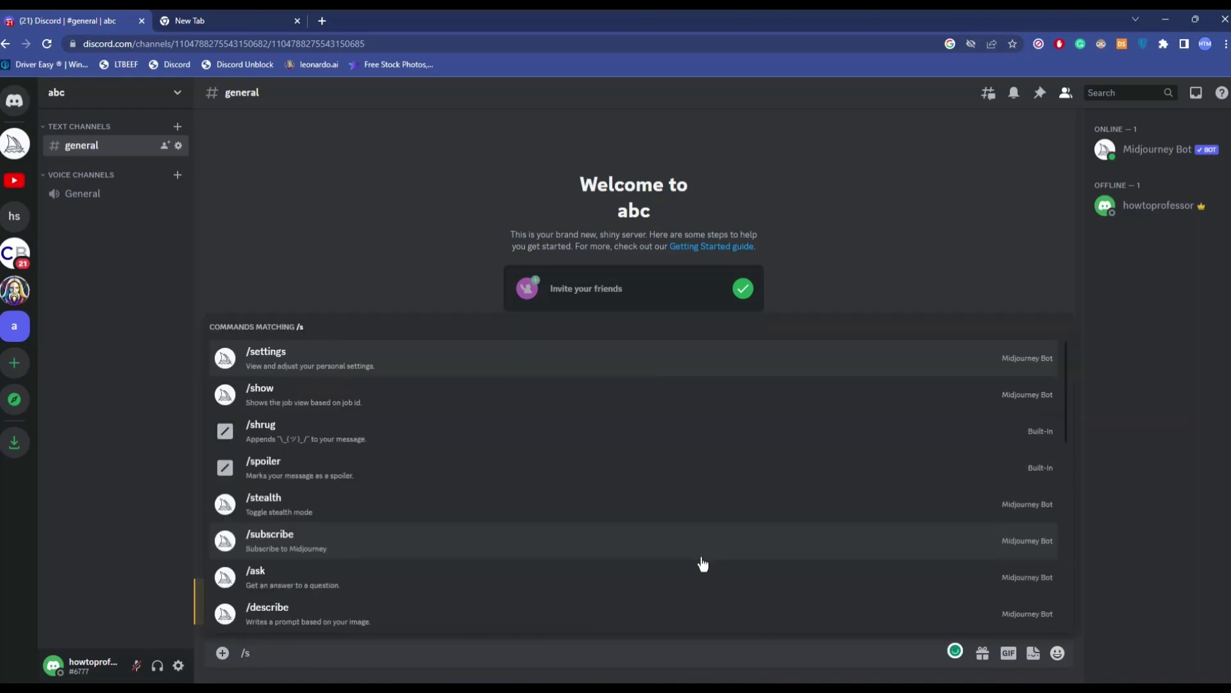
key(Return)
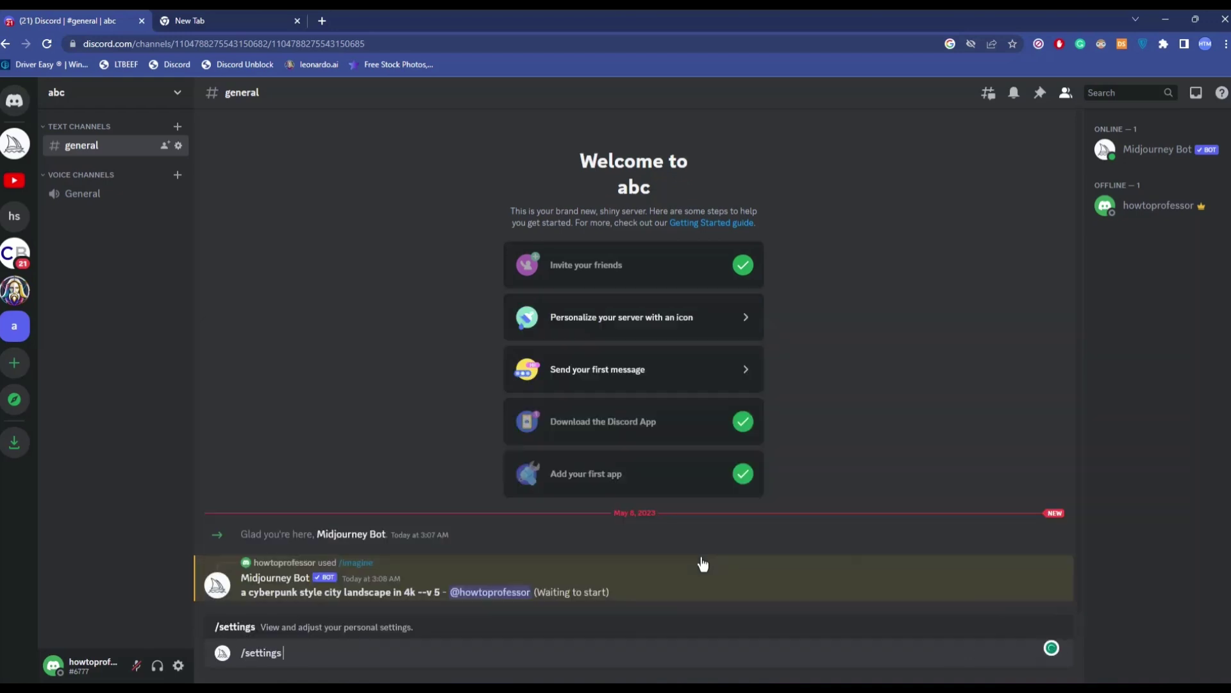
key(Return)
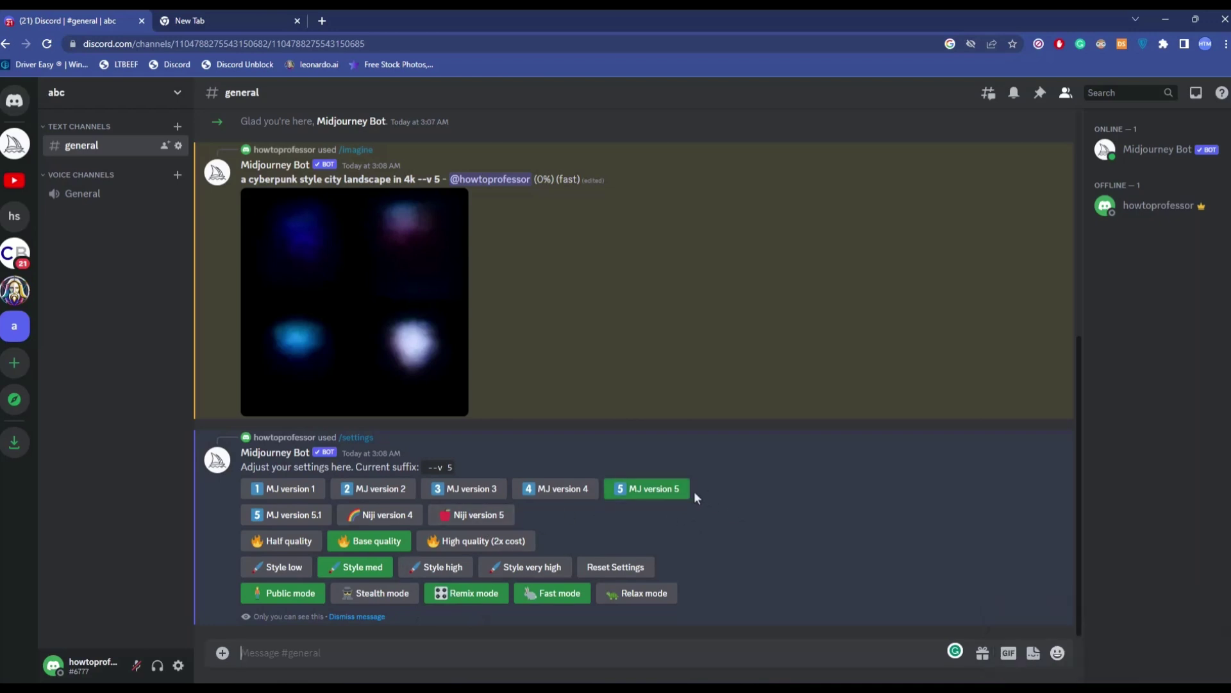
click(646, 494)
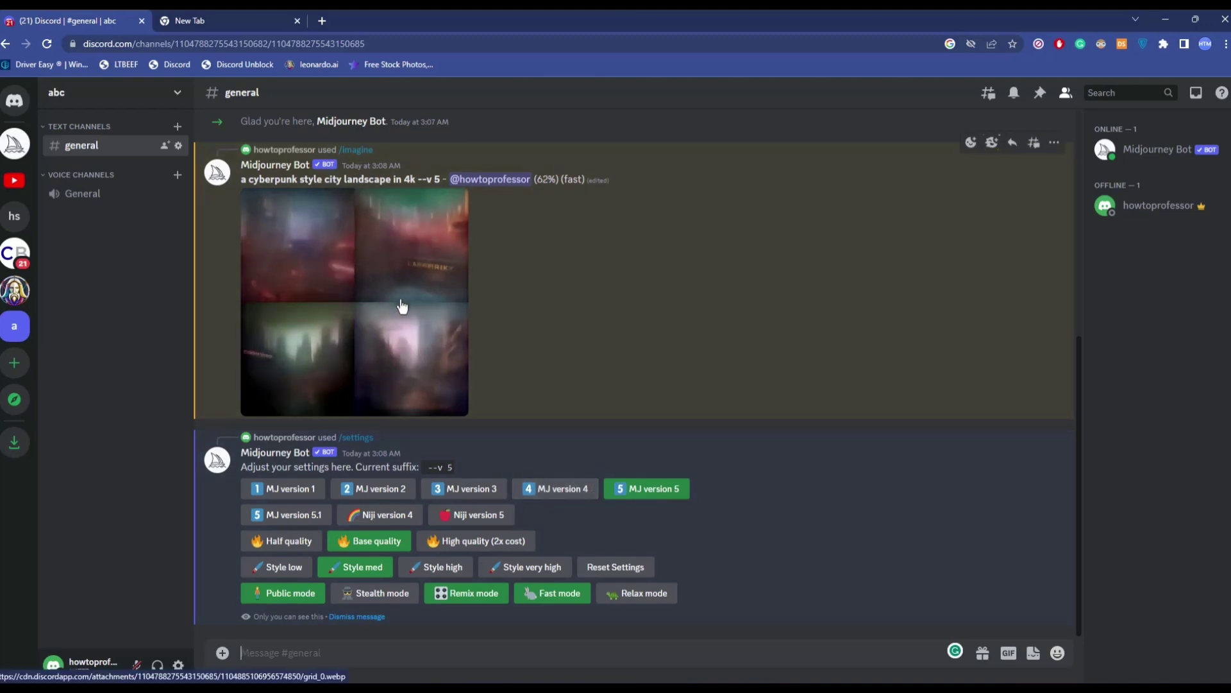
Dismiss the settings message and view the finished four-image cyberpunk grid enlarged.
click(357, 617)
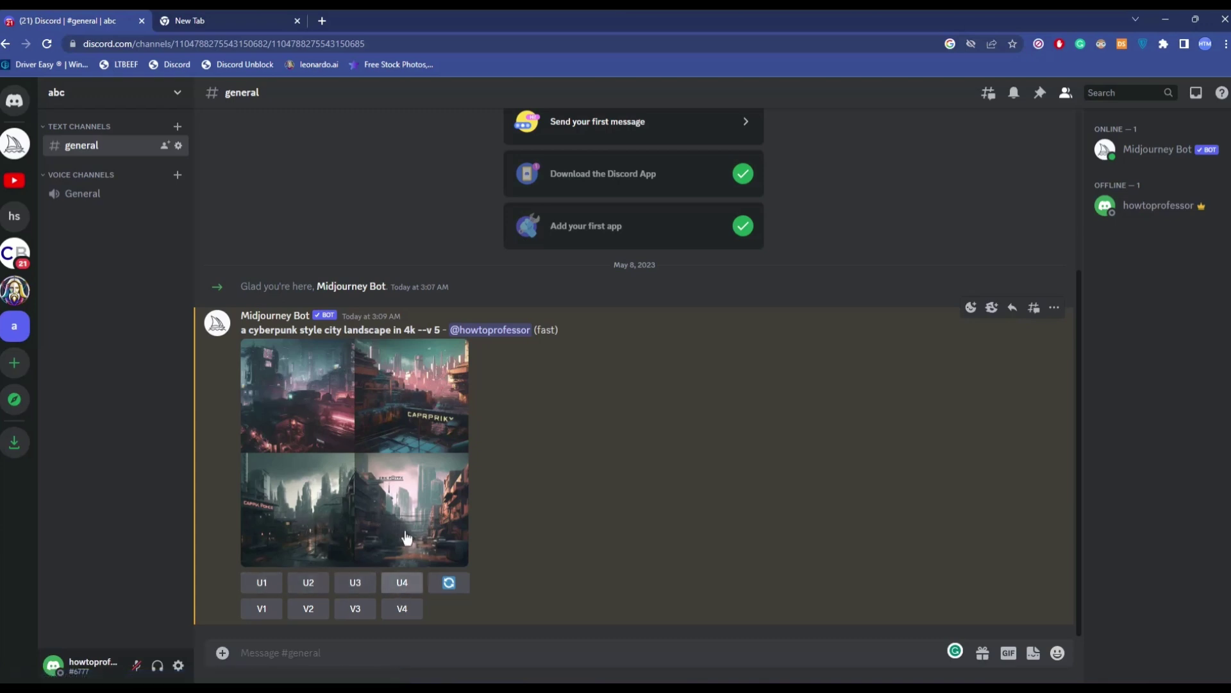
click(318, 419)
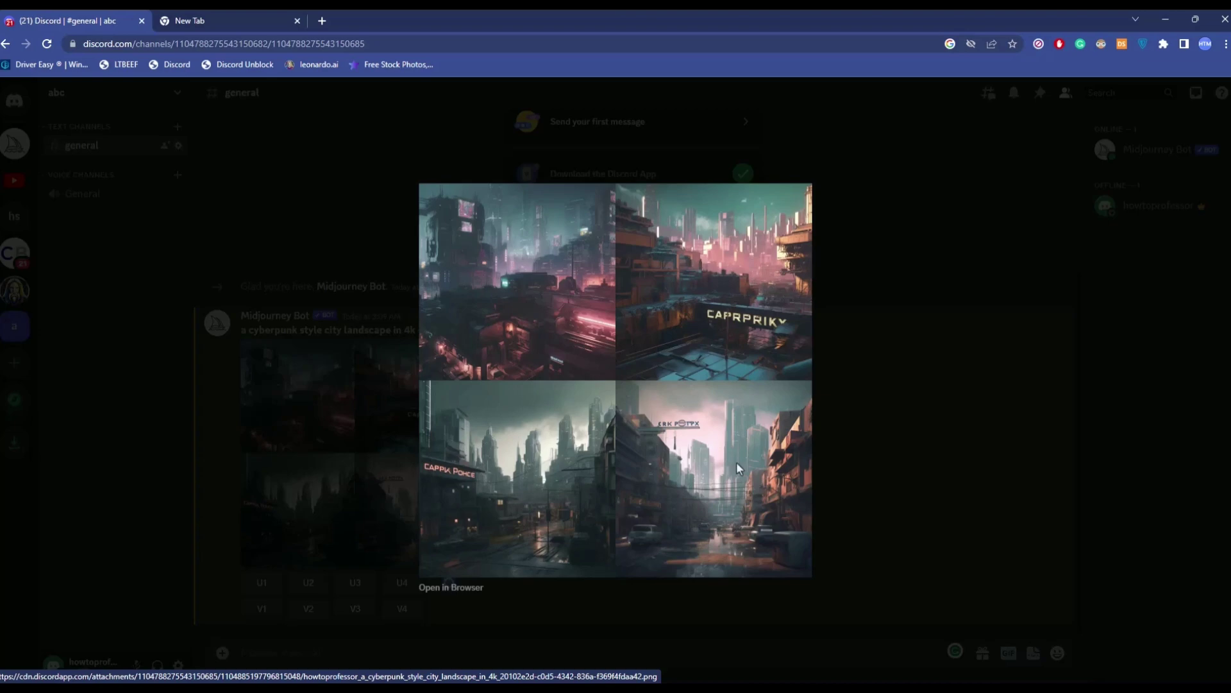
click(863, 446)
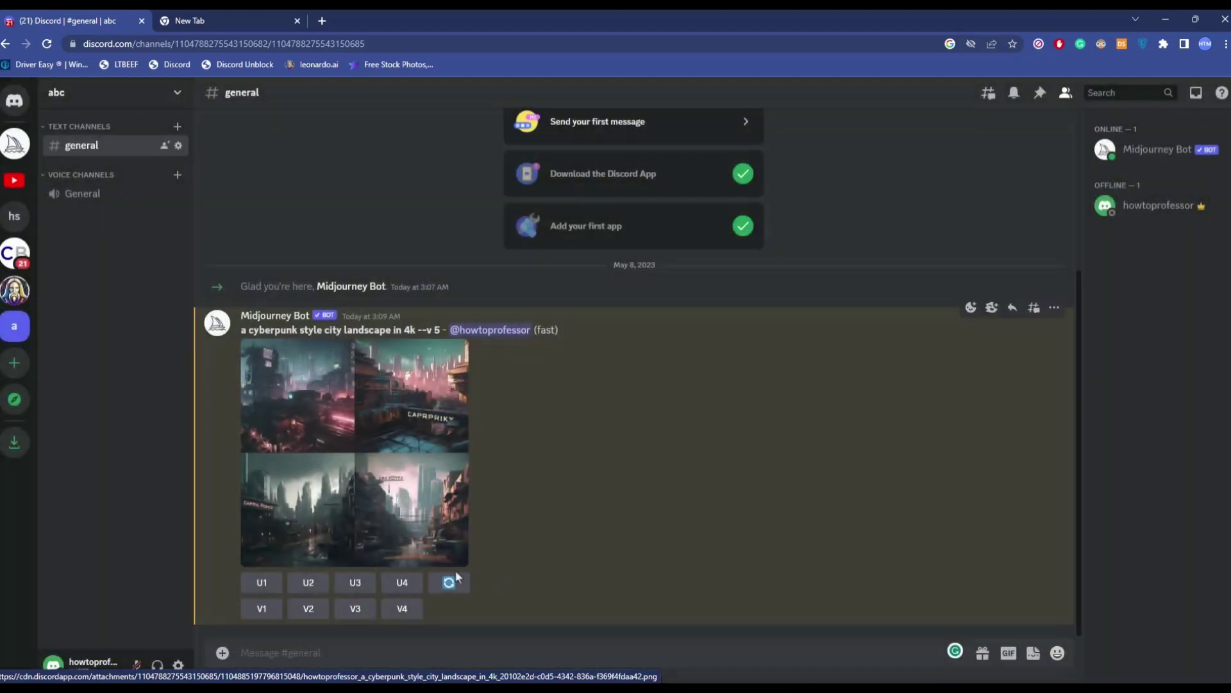
Upscale image 4 with U4, view the upscaled Image #4 enlarged, then scroll back to the grid.
click(402, 582)
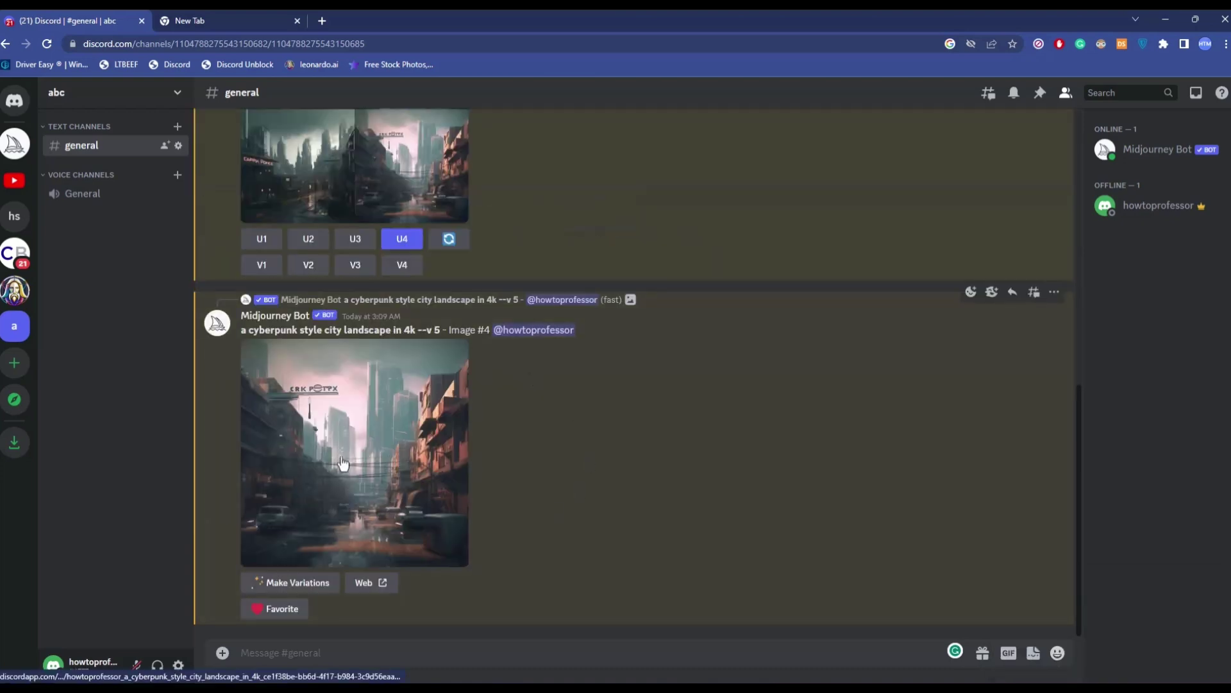
click(343, 463)
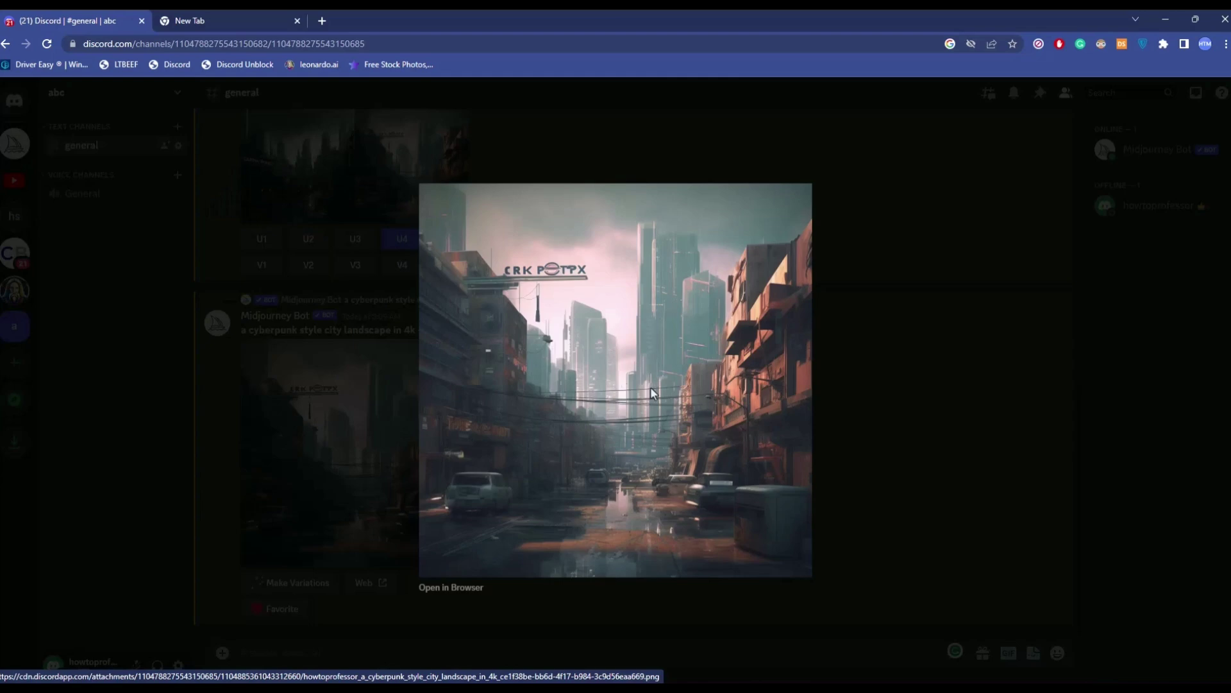
key(Escape)
scroll(509, 375, up, 2)
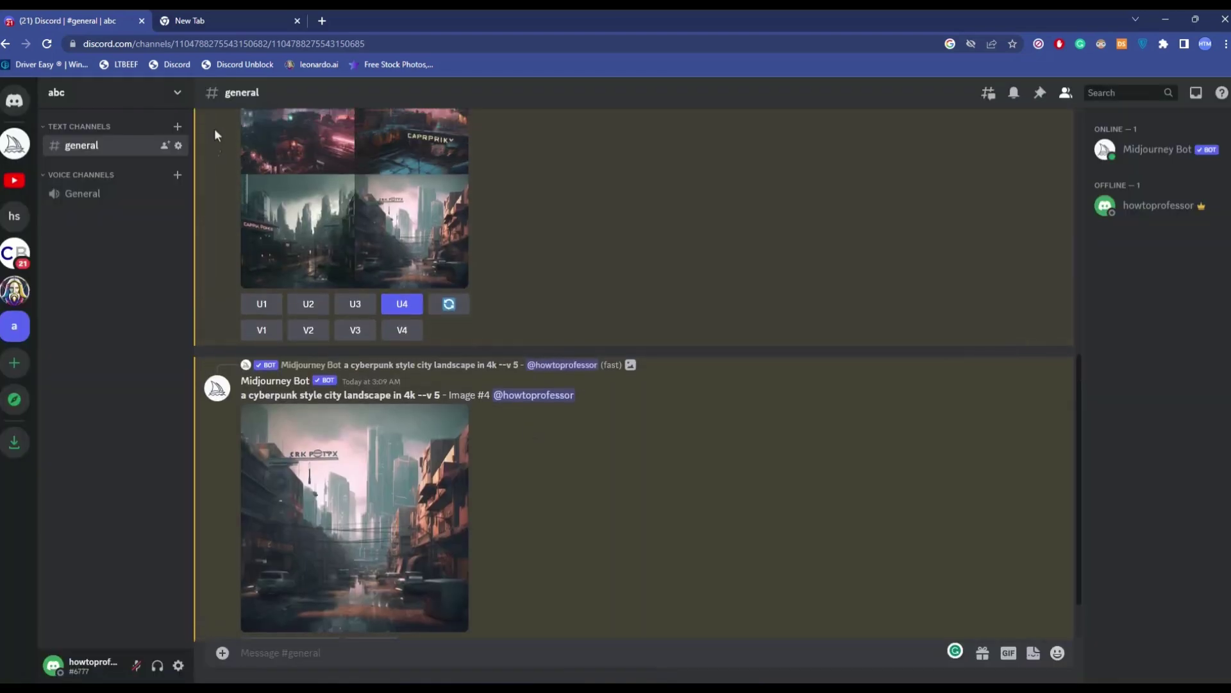
scroll(561, 242, up, 3)
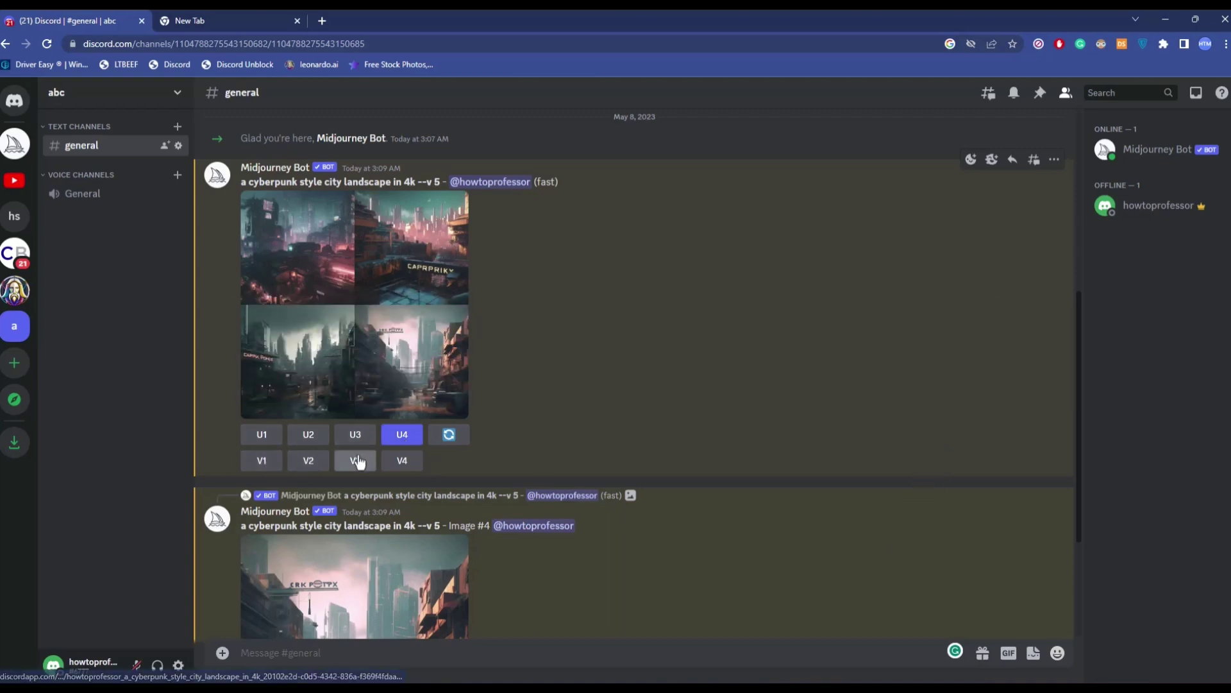
Enlarge the original grid, then scroll down and inspect the new image-2 variations grid.
click(450, 314)
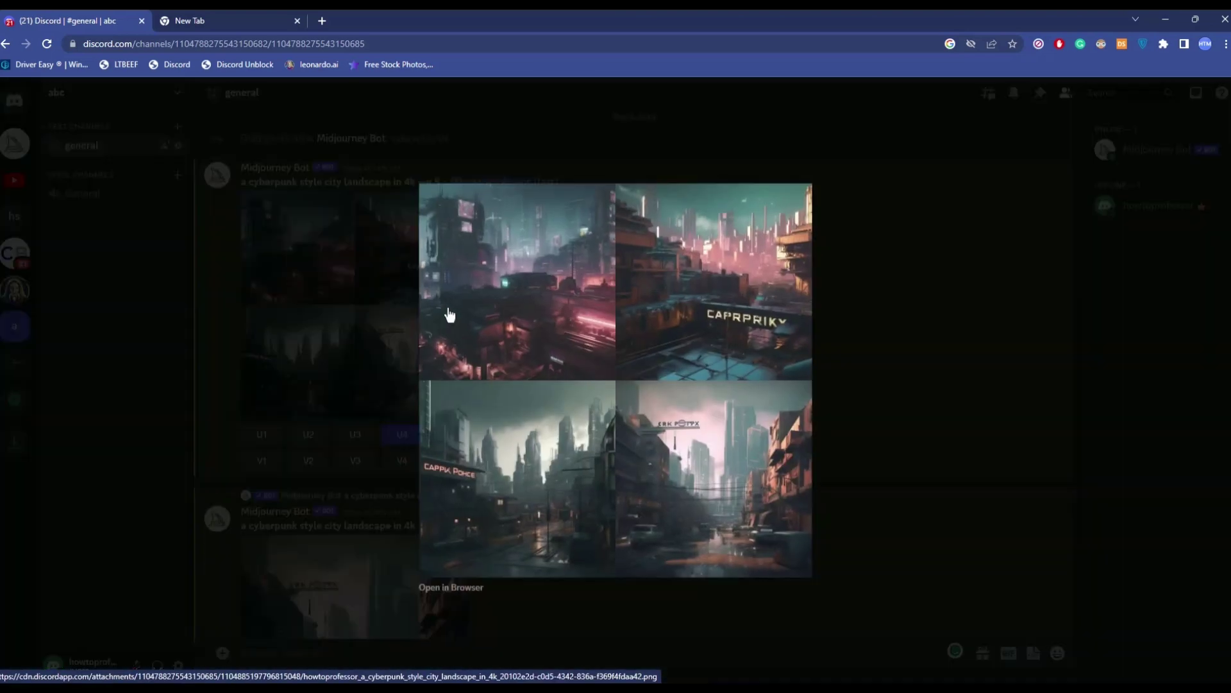
key(Escape)
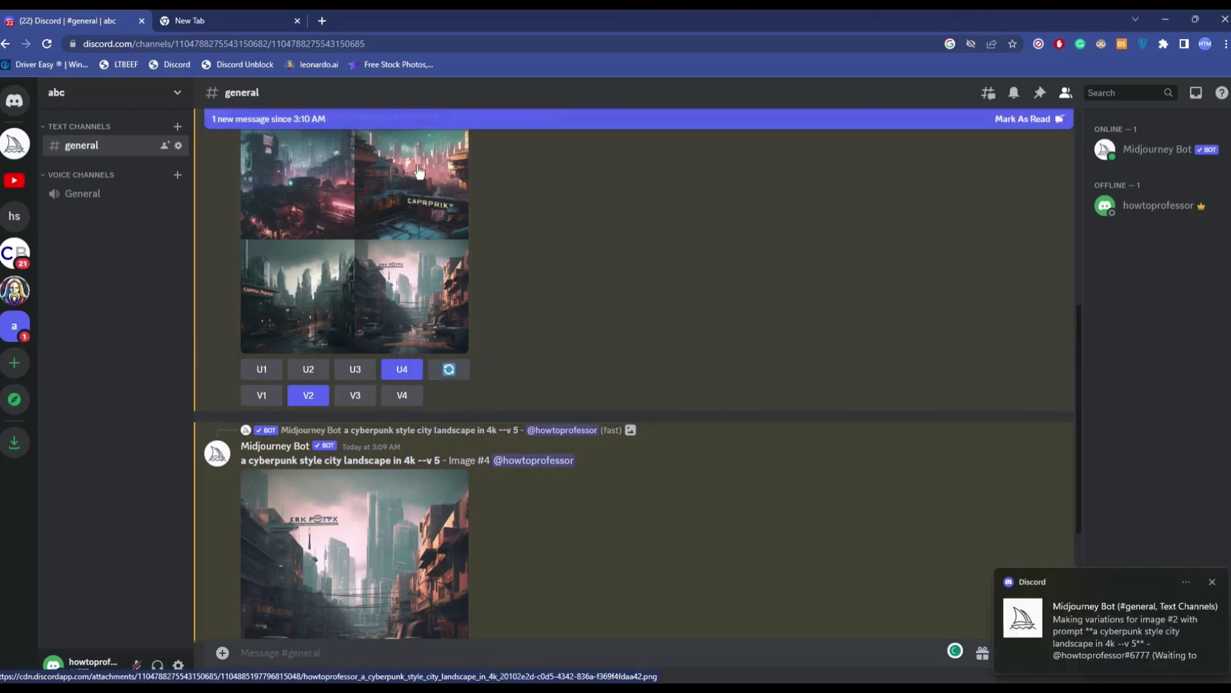
scroll(421, 226, down, 4)
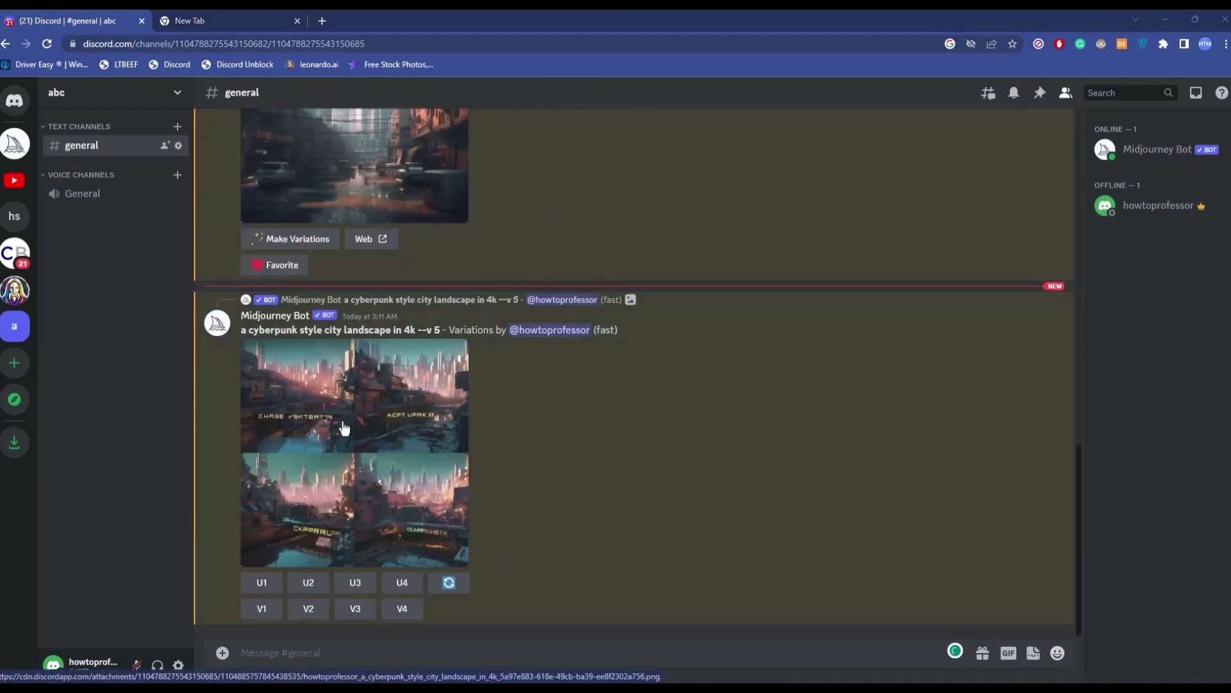
click(343, 427)
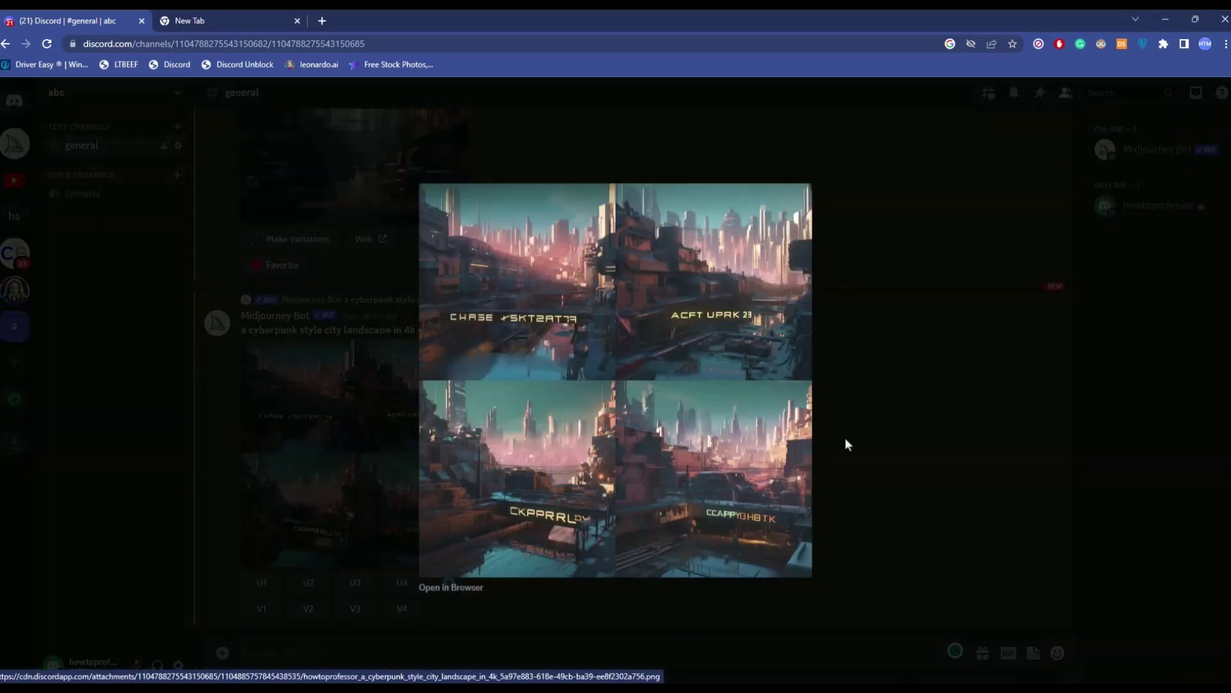
click(865, 435)
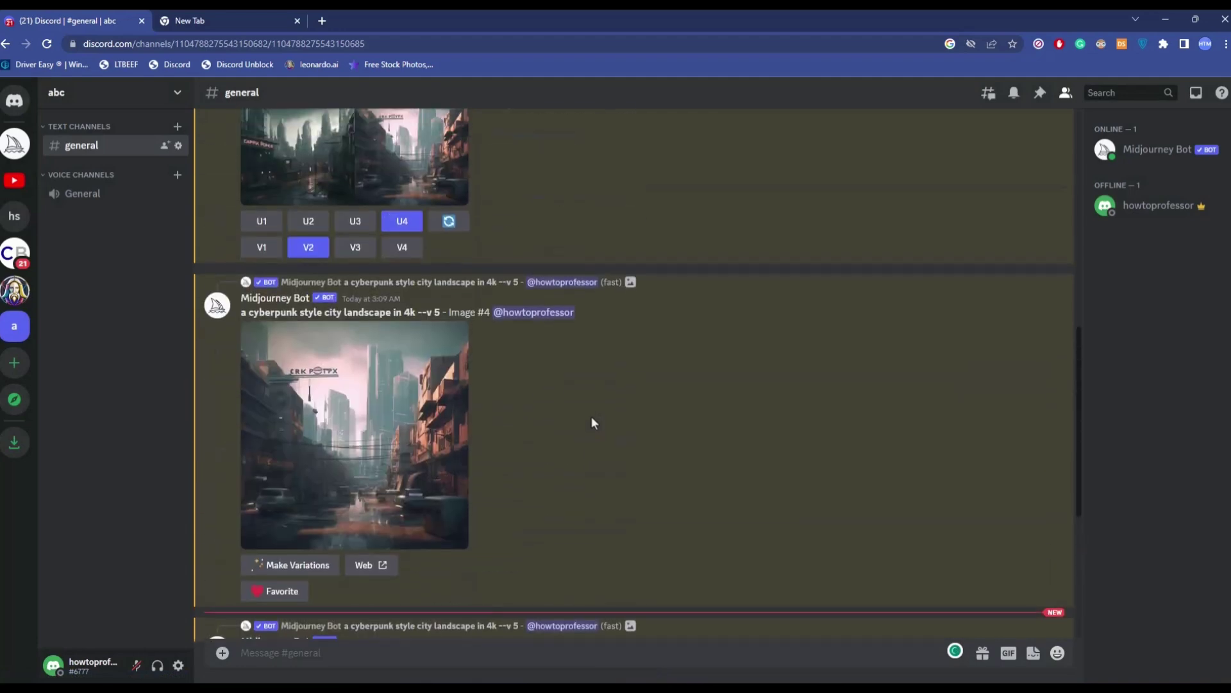
scroll(591, 417, up, 3)
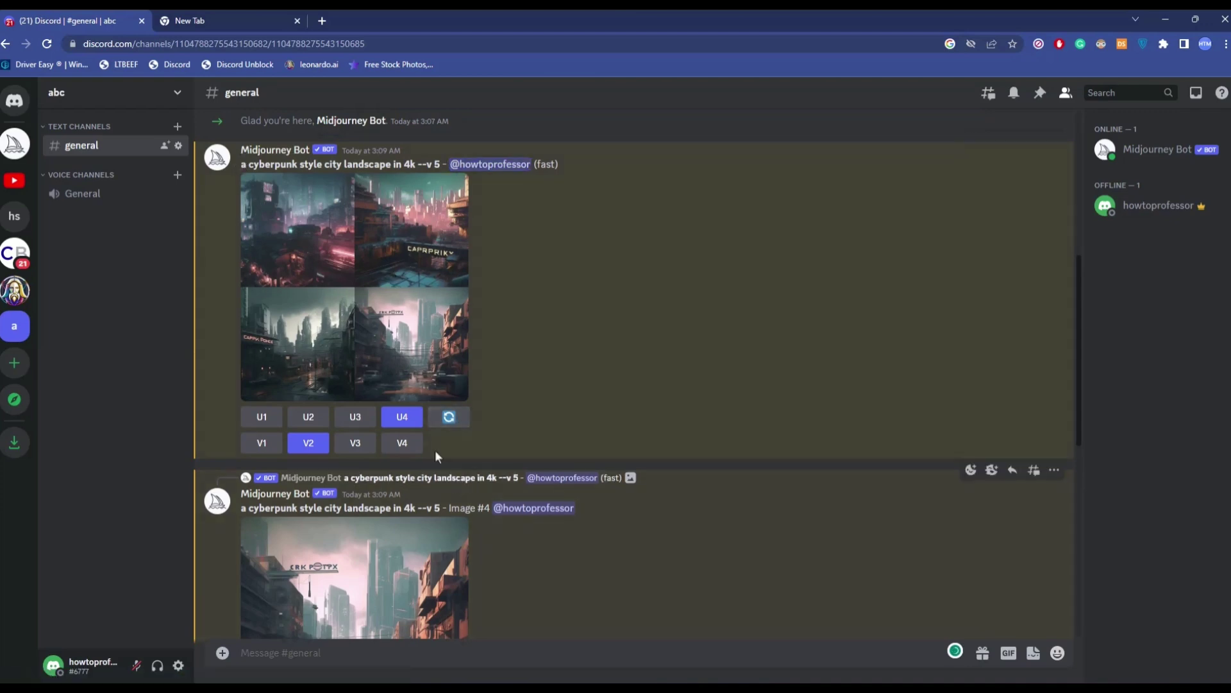
Re-roll the cyberpunk city prompt, preview the new grid, then enlarge the upscaled Image #2.
click(435, 419)
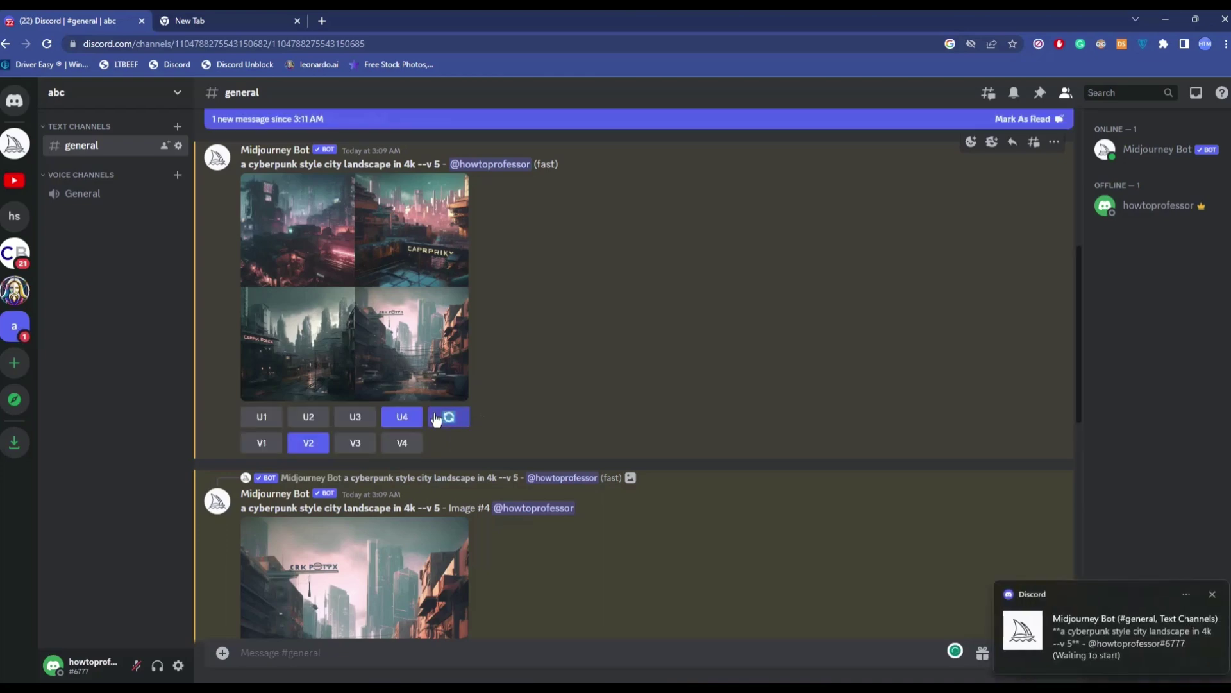
scroll(435, 419, down, 10)
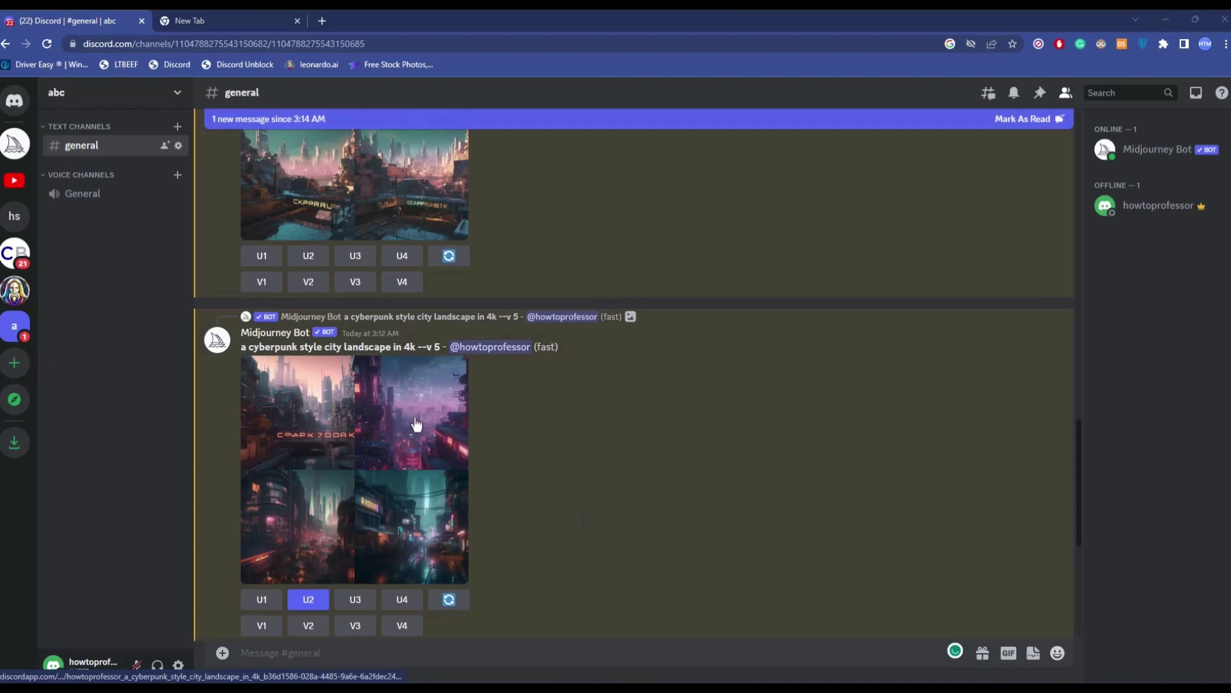
click(389, 443)
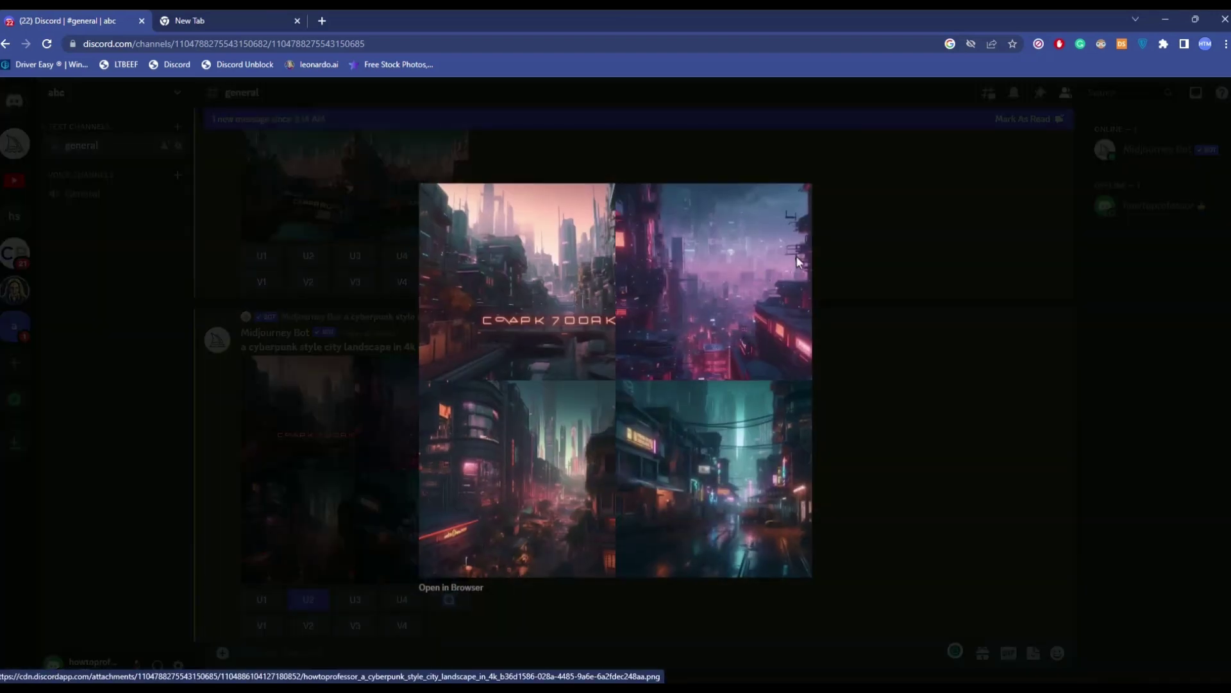
click(851, 433)
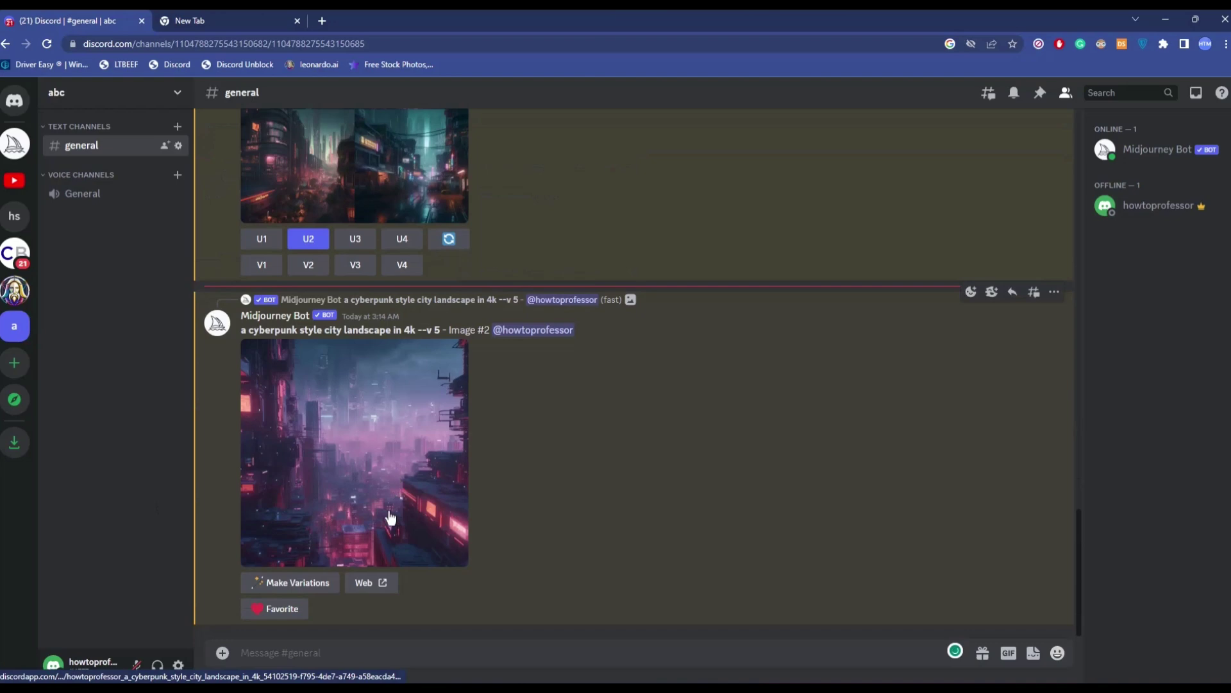
click(345, 439)
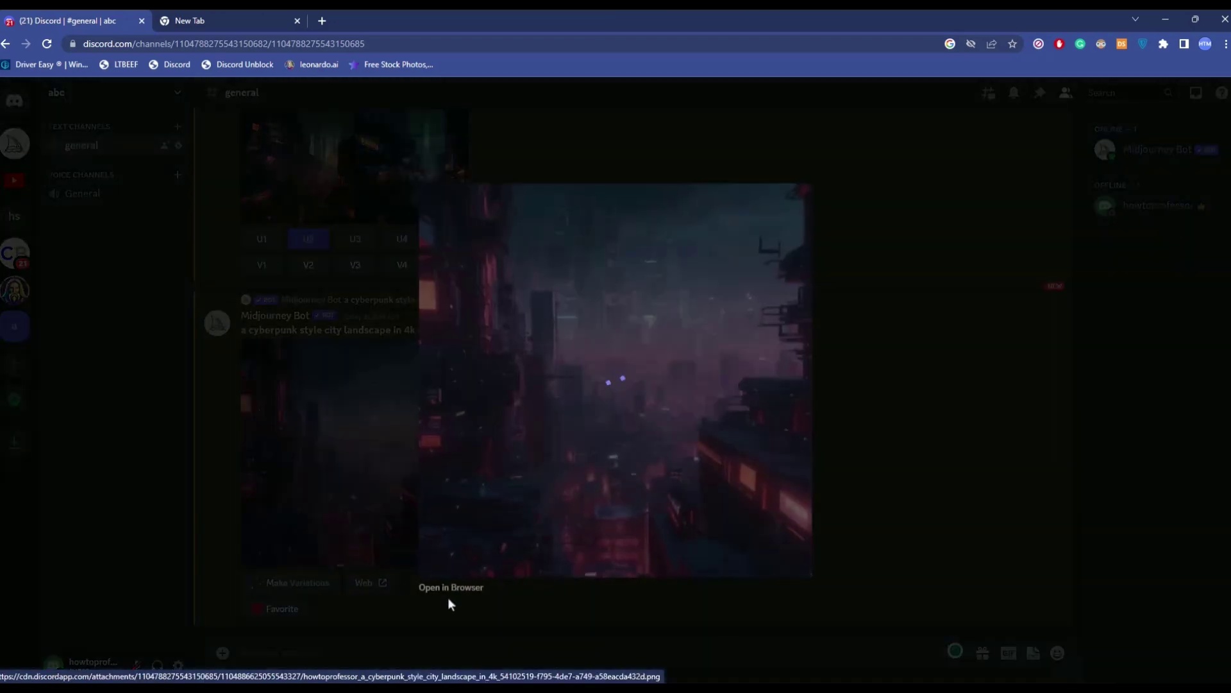
Open the upscaled Image #2 in a Chrome tab and save it to the Desktop as a PNG.
click(451, 587)
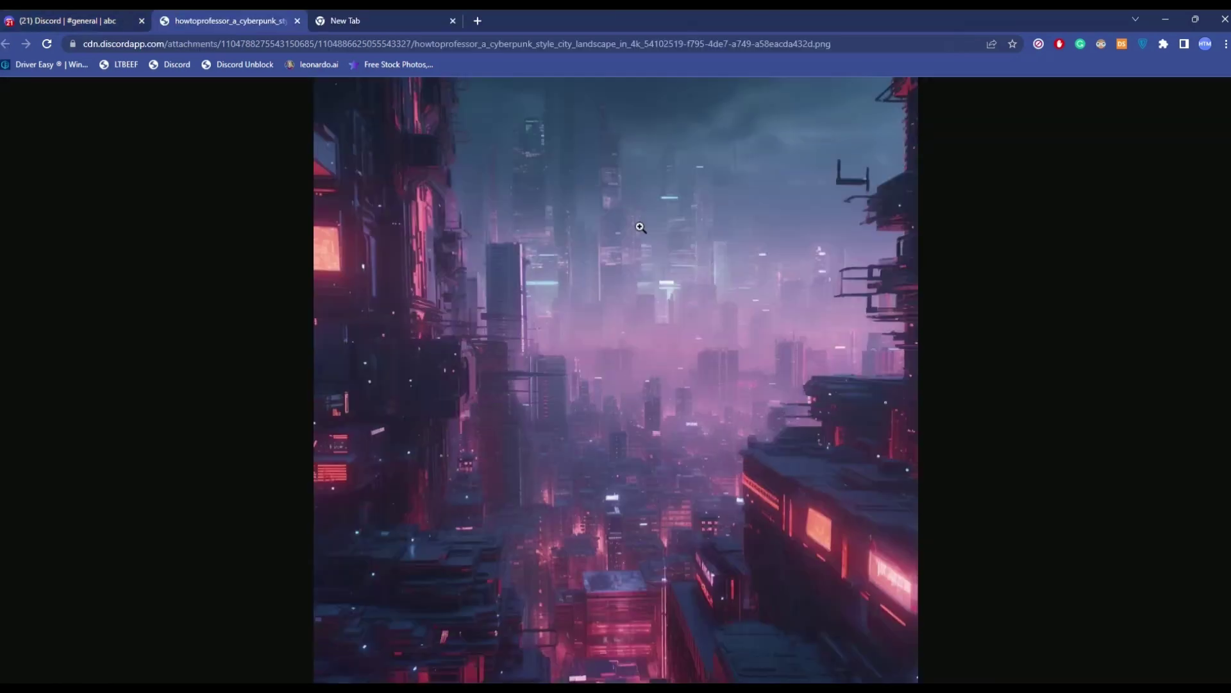
right_click(641, 227)
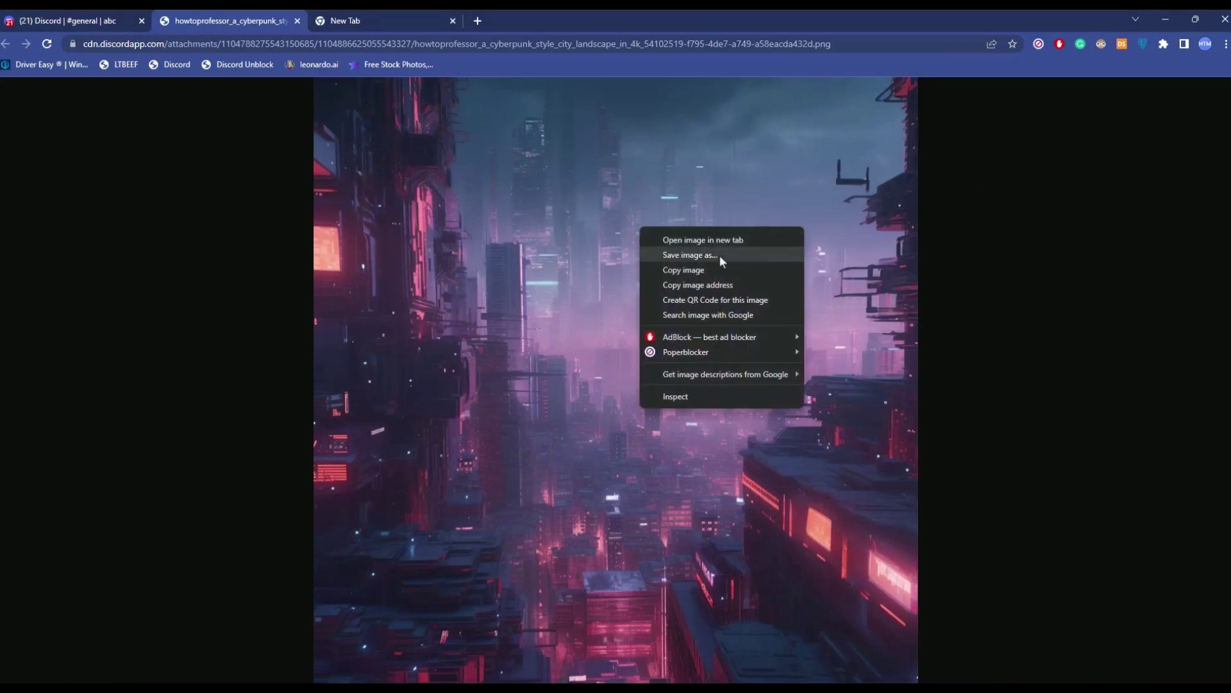
click(718, 255)
click(46, 140)
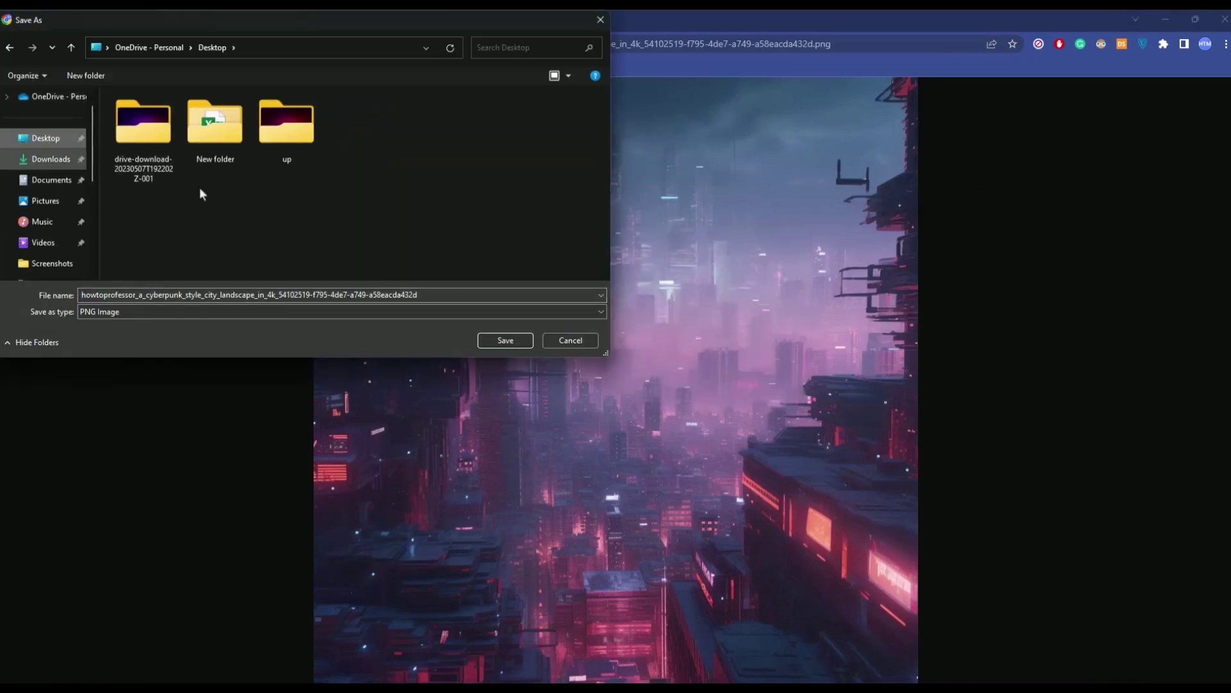
click(506, 341)
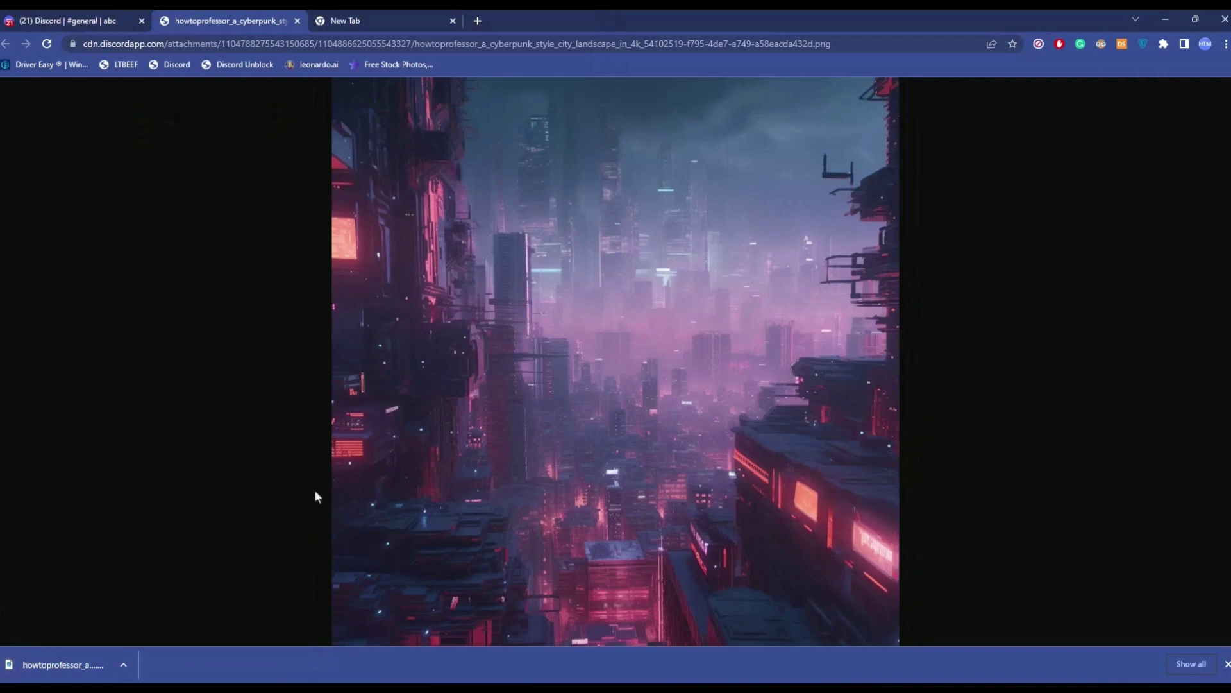